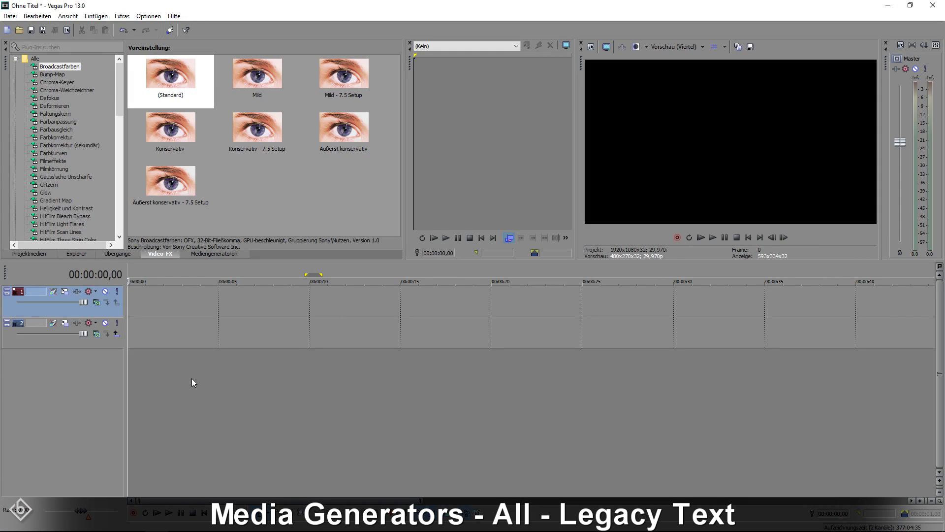
# Drag the (Legacy) Text 'Standardtext' preset onto track 2 and move the playhead onto it
pyautogui.click(215, 254)
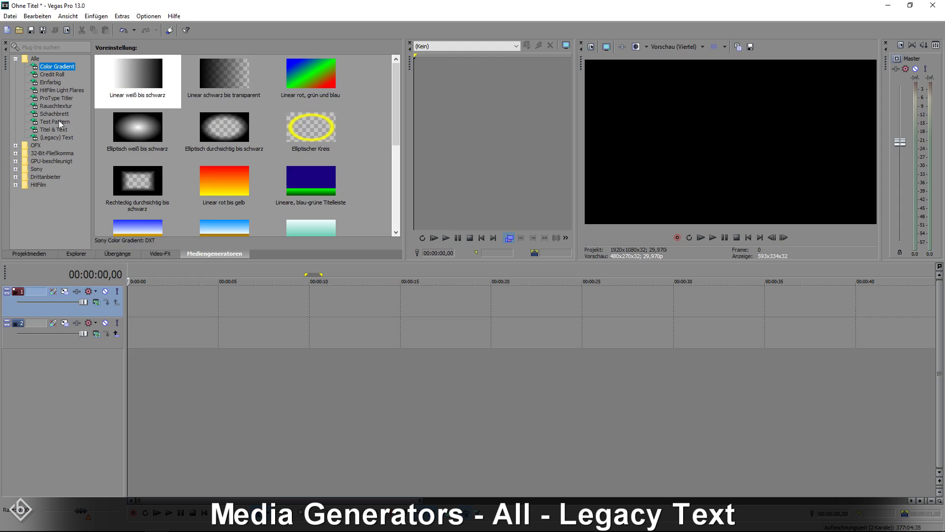
pyautogui.click(61, 138)
pyautogui.moveTo(127, 94); pyautogui.dragTo(278, 323)
pyautogui.click(433, 298)
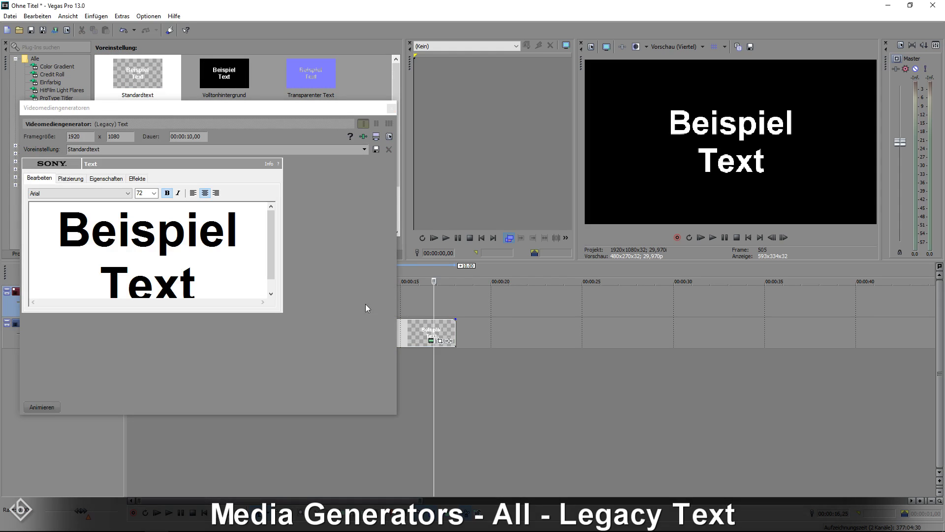
# Replace the sample text with 'TEXT' in a condensed font
pyautogui.click(229, 277)
pyautogui.hotkey('ctrl', 'a')
pyautogui.press('Delete')
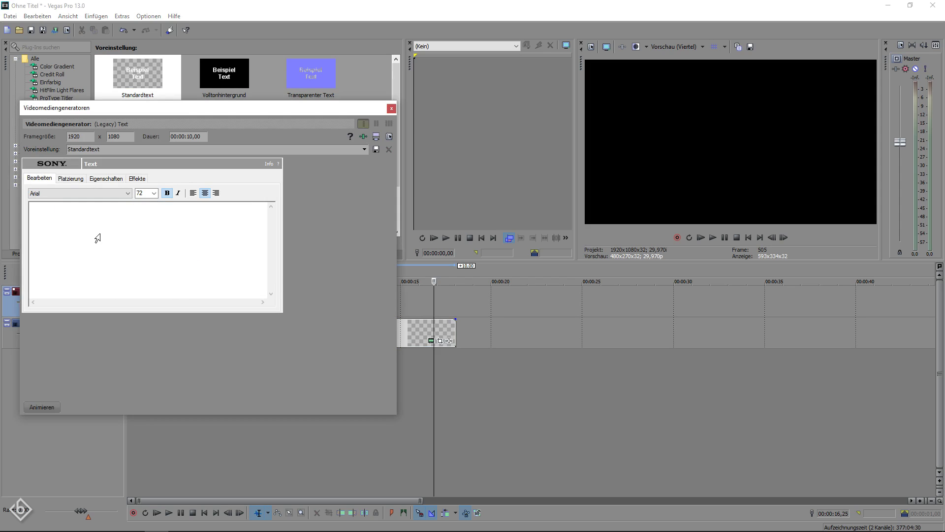
pyautogui.write('TEXT')
pyautogui.click(127, 193)
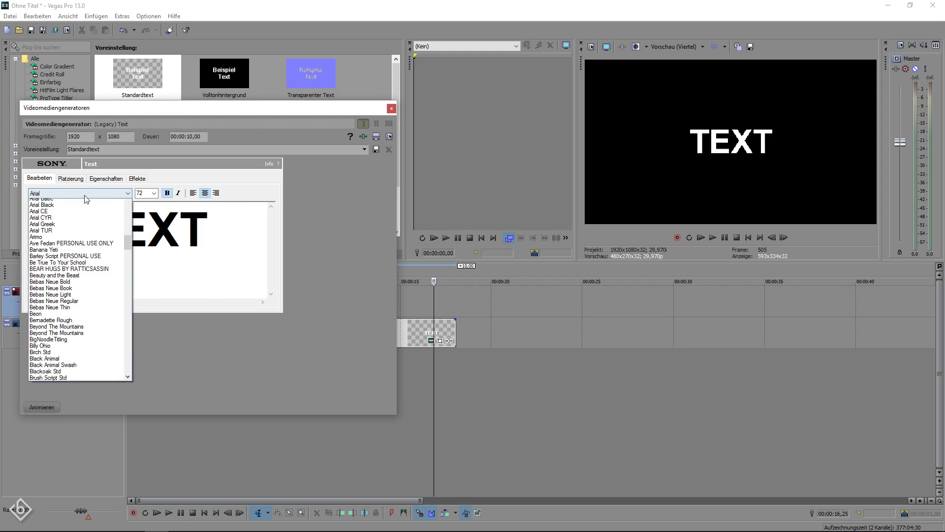
pyautogui.click(74, 217)
pyautogui.click(392, 108)
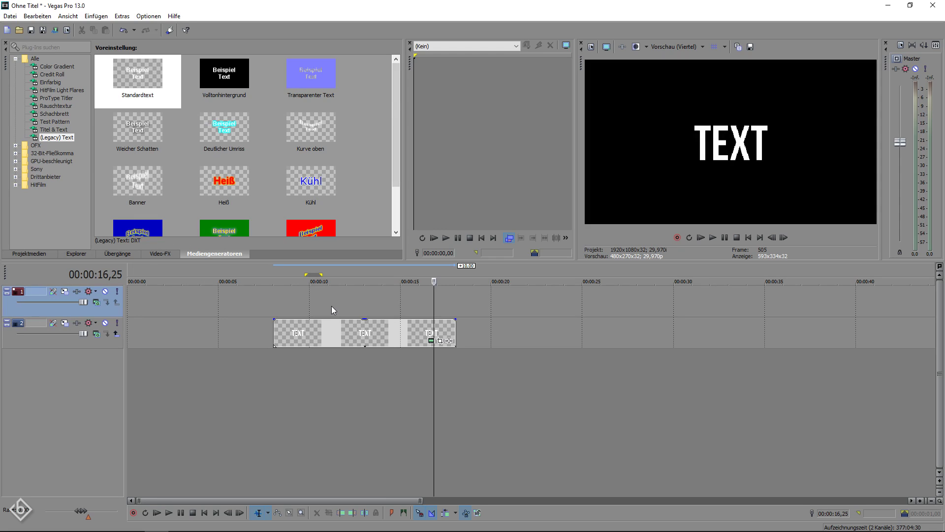
# Insert an empty event on track 1 and apply the Stanzform 'Square, Center, White Border' cookie cutter
pyautogui.rightClick(332, 306)
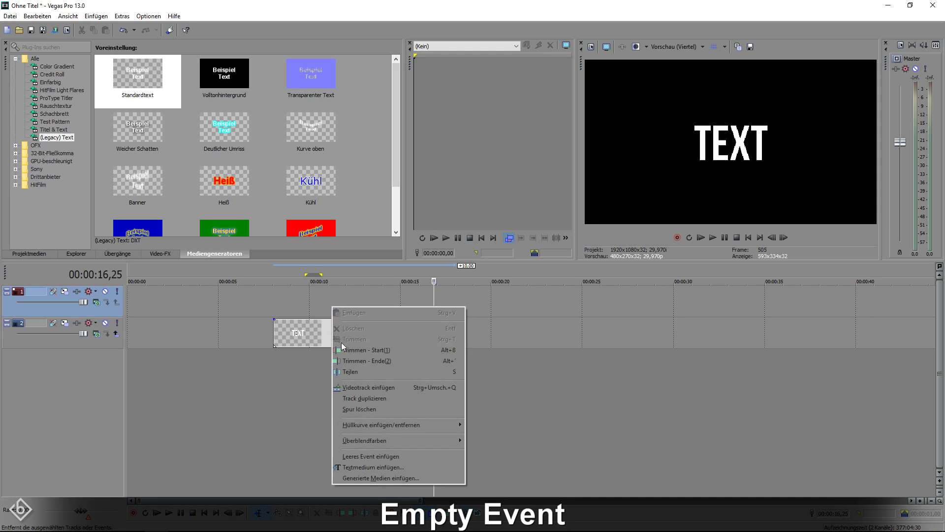
pyautogui.click(356, 456)
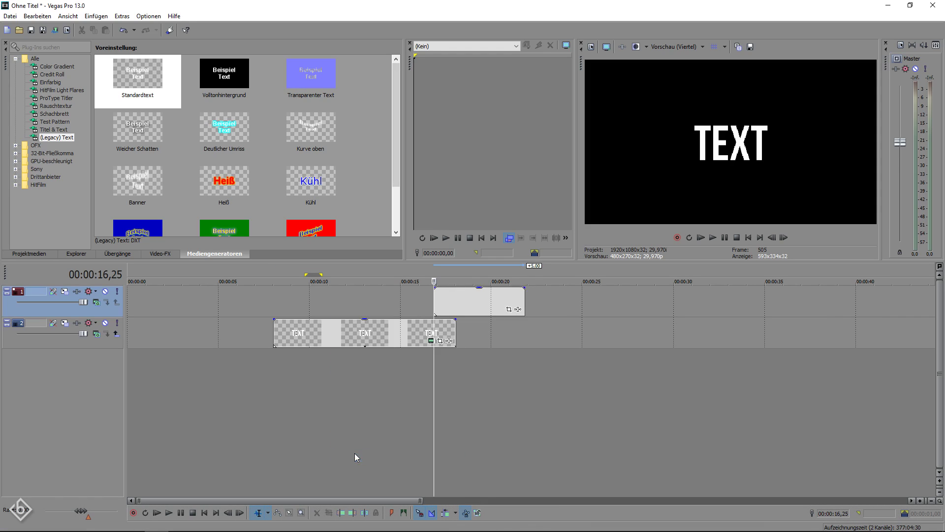
pyautogui.click(159, 255)
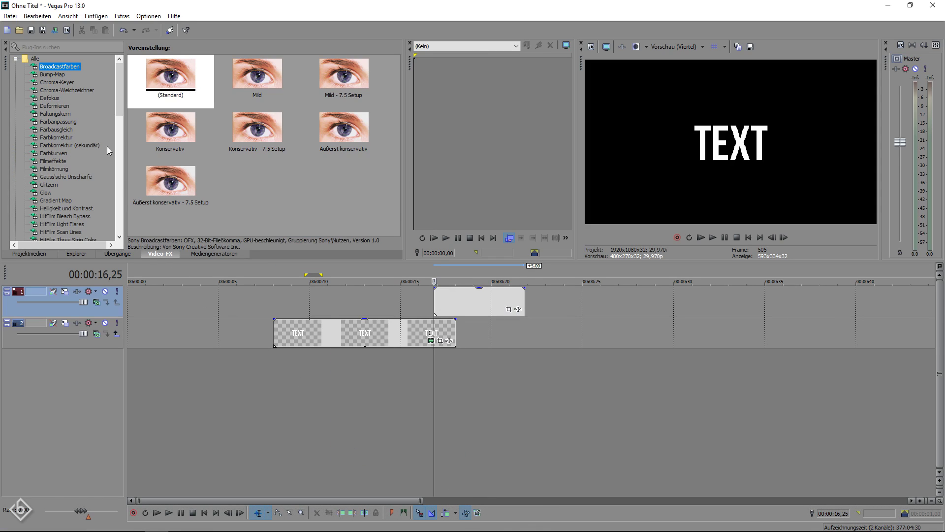
pyautogui.click(48, 48)
pyautogui.write('stanz')
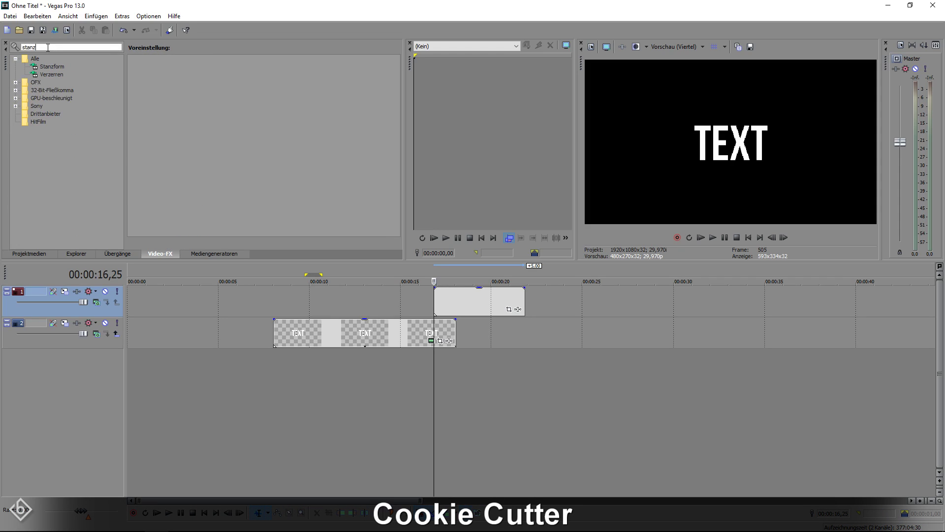
pyautogui.click(54, 67)
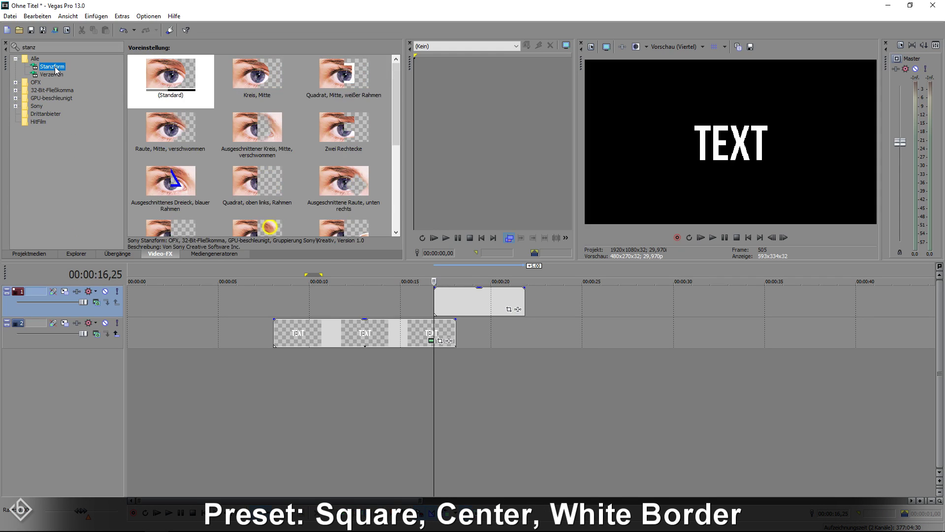
pyautogui.moveTo(344, 74); pyautogui.dragTo(454, 305)
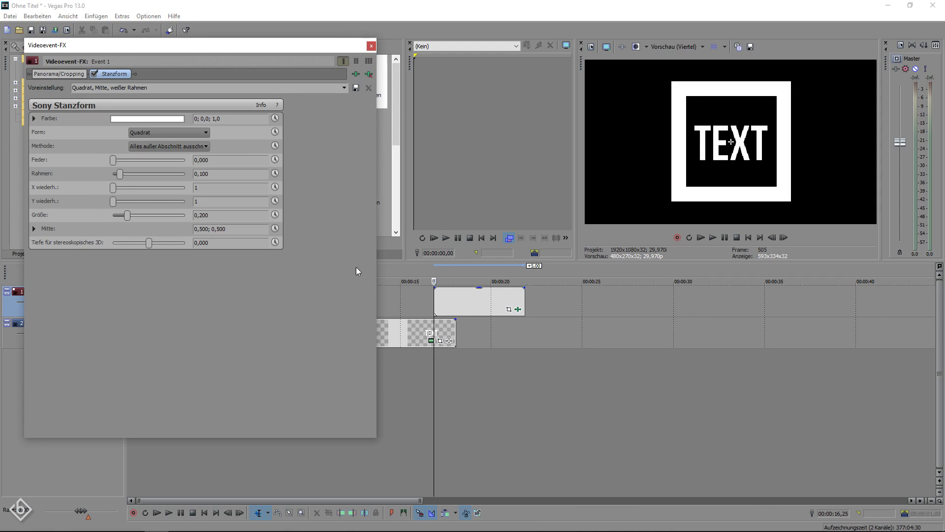
# Set the cookie cutter border to 0,025 and the square size to 0,175
pyautogui.click(215, 174)
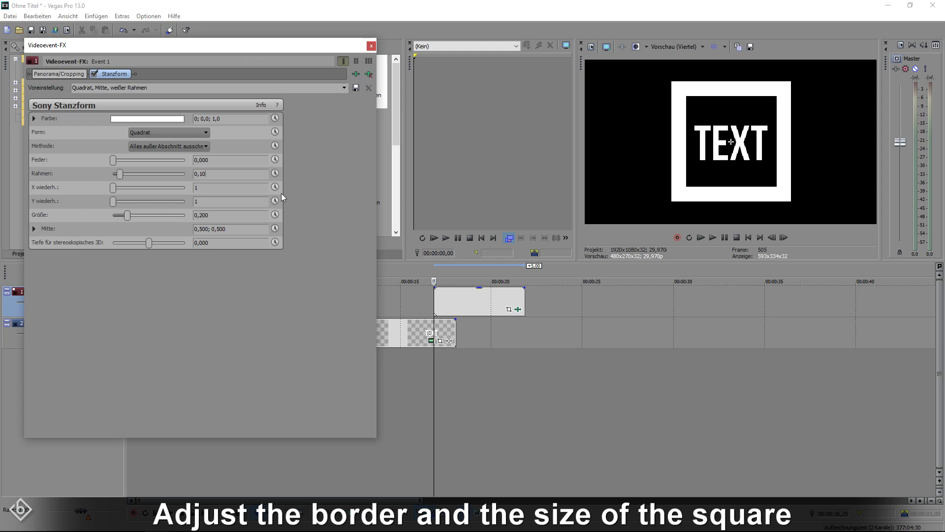
pyautogui.press('BackSpace')
pyautogui.press('BackSpace')
pyautogui.press('BackSpace')
pyautogui.write('025')
pyautogui.press('Return')
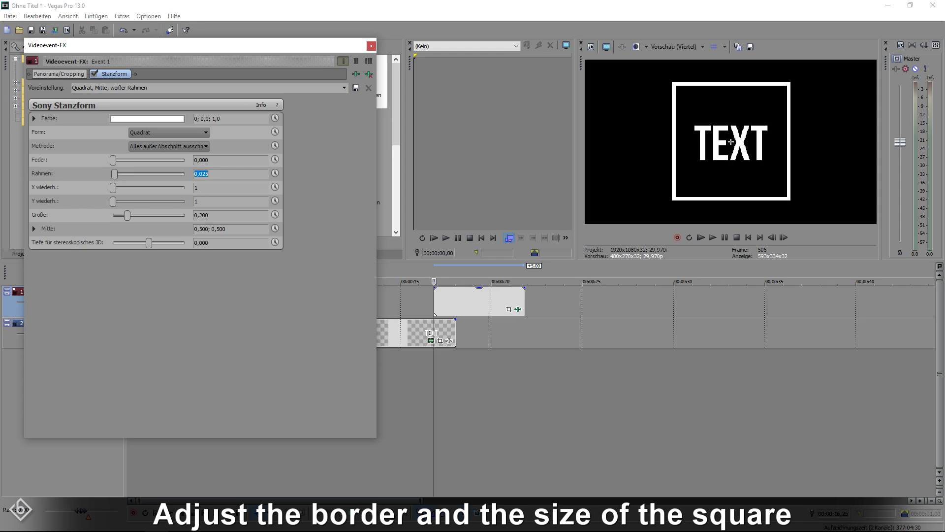
pyautogui.click(224, 218)
pyautogui.write('175')
pyautogui.press('Return')
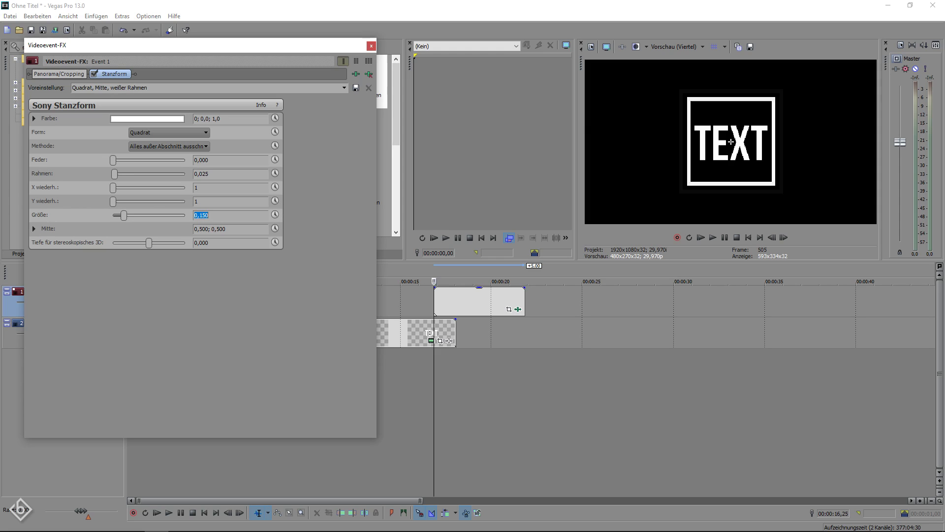
# Add a clockwise soft-edge Drehwischung clock wipe to the square event's start and preview it
pyautogui.click(372, 46)
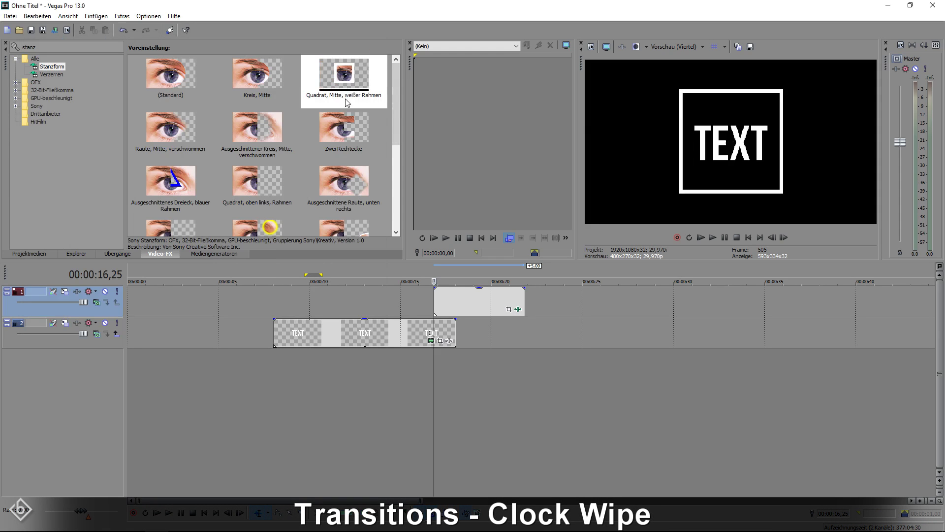
pyautogui.click(119, 253)
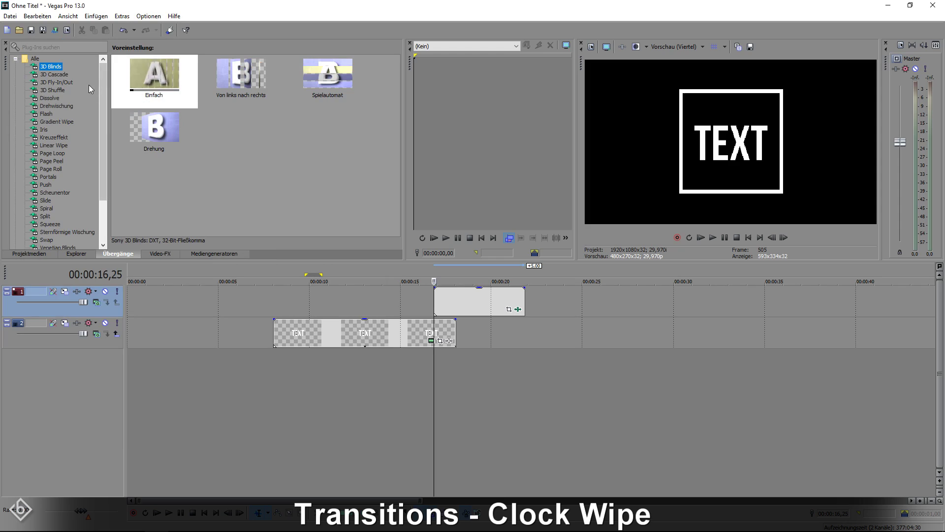
pyautogui.click(64, 107)
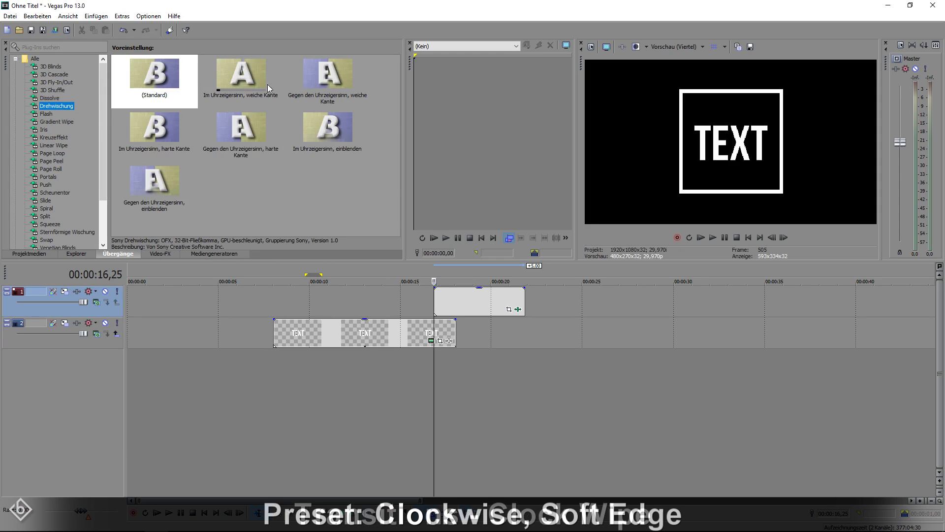
pyautogui.moveTo(231, 71); pyautogui.dragTo(436, 301)
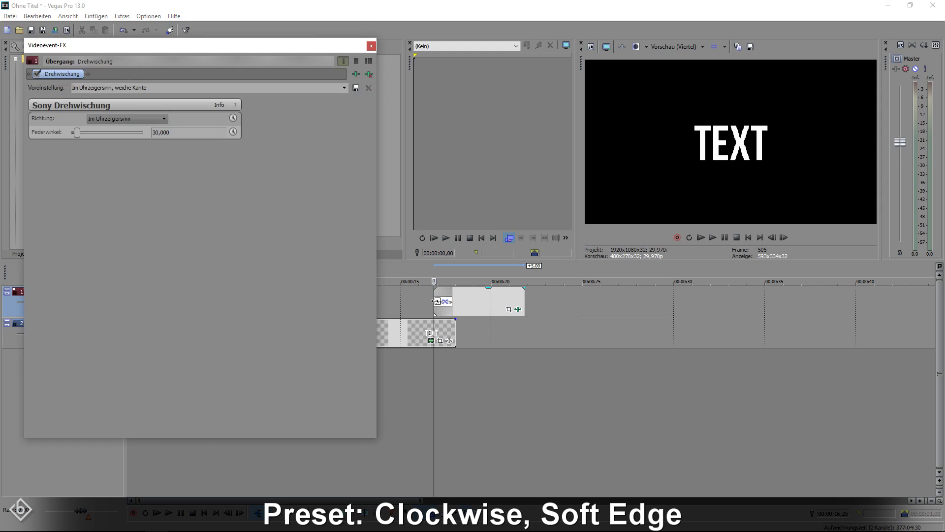
pyautogui.click(371, 46)
pyautogui.press('space')
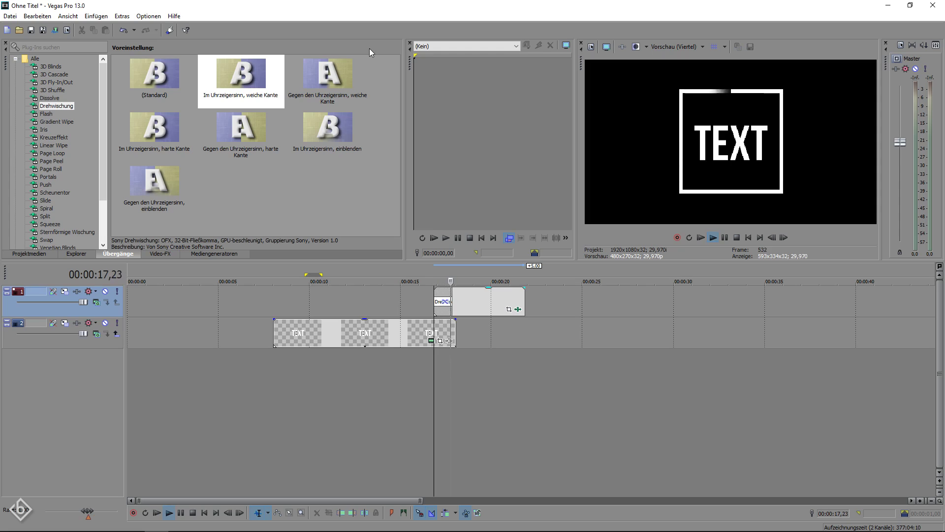
pyautogui.press('space')
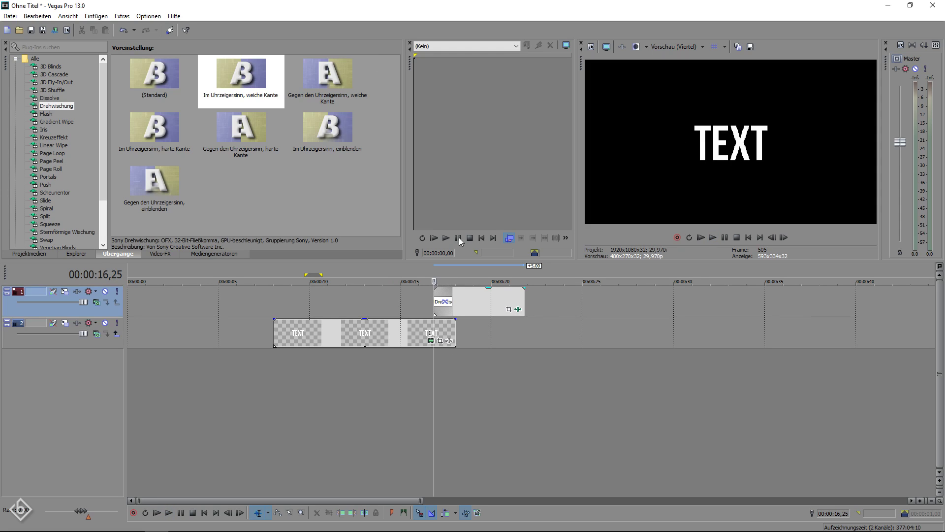
pyautogui.scroll(3, 506, 300)
pyautogui.moveTo(580, 301); pyautogui.dragTo(625, 302)
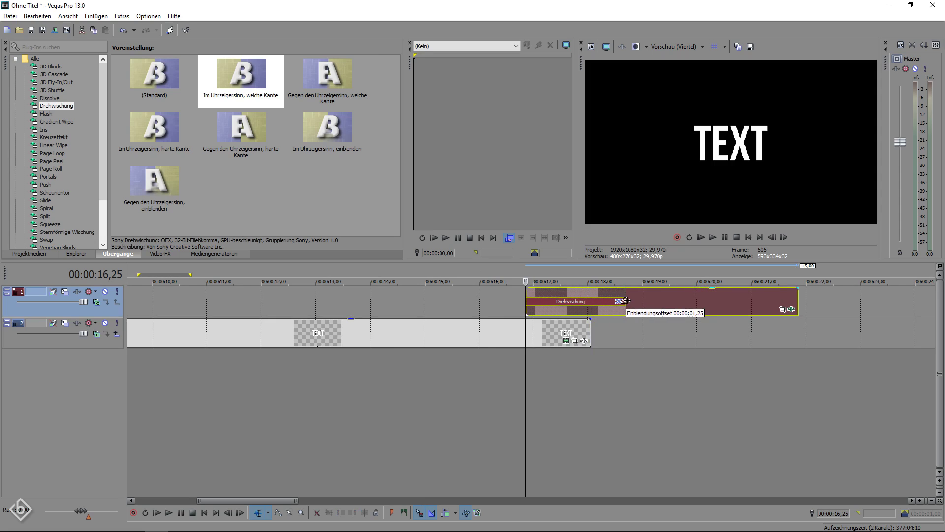
pyautogui.press('space')
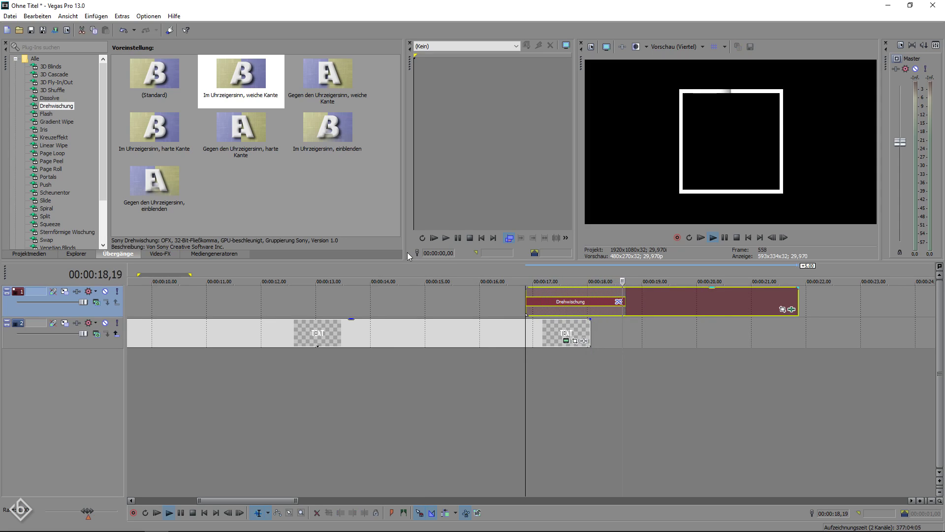
pyautogui.press('space')
pyautogui.moveTo(628, 298); pyautogui.dragTo(664, 302)
pyautogui.press('space')
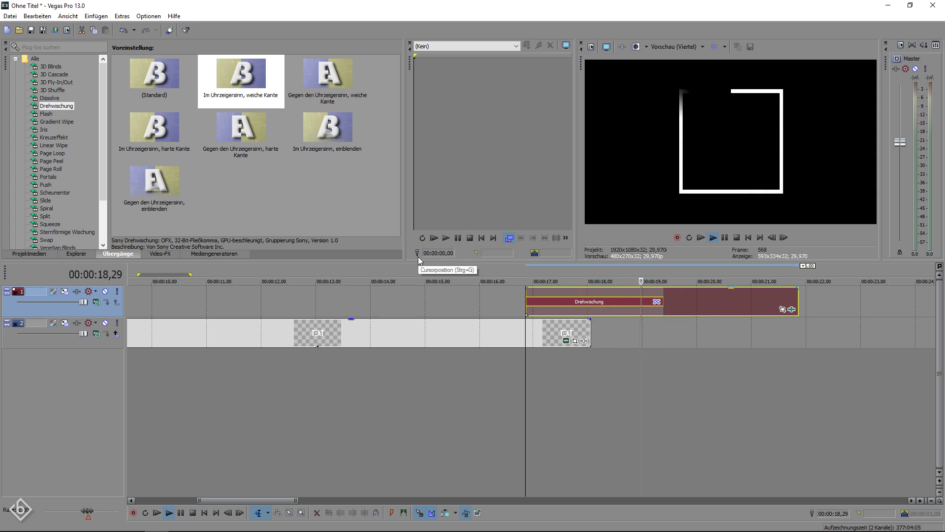
pyautogui.press('space')
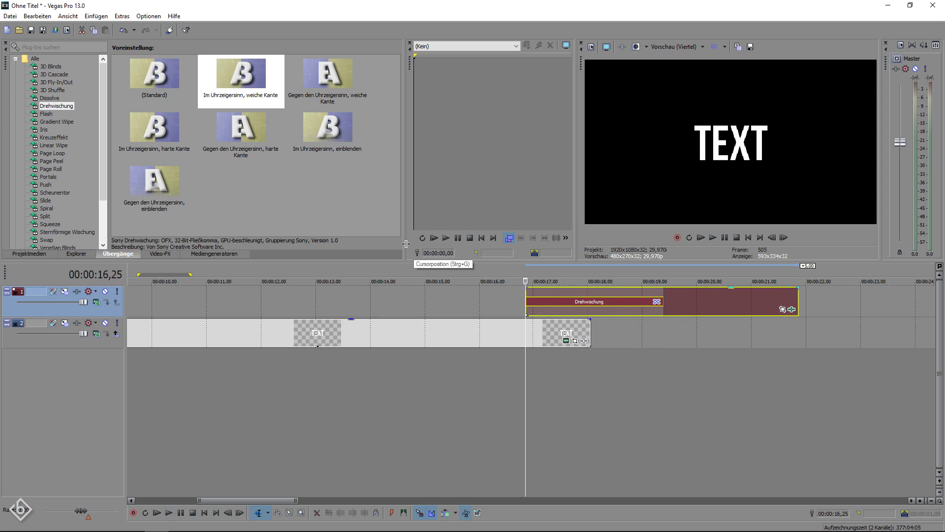
pyautogui.click(123, 31)
pyautogui.click(123, 31)
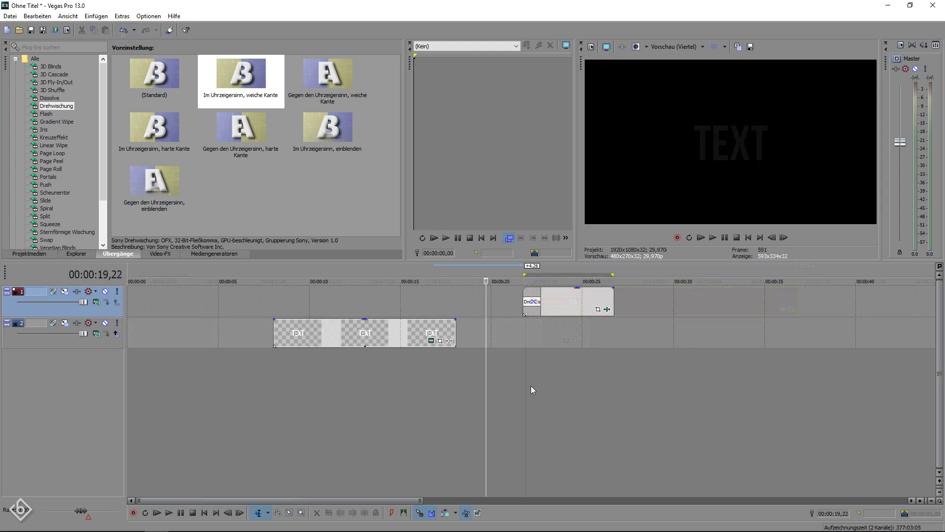
# Delete the old top-track clip and place the playhead at about 23 seconds
pyautogui.rightClick(565, 294)
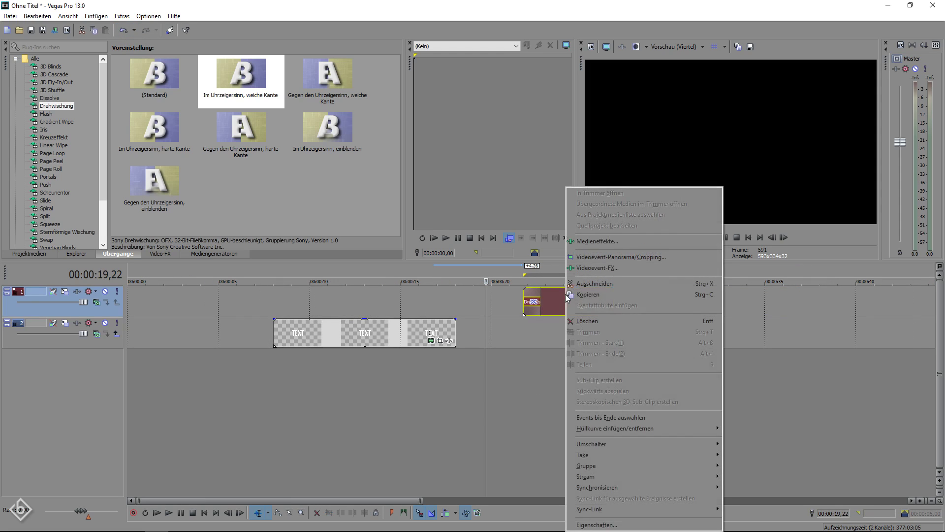
pyautogui.click(591, 324)
pyautogui.click(559, 304)
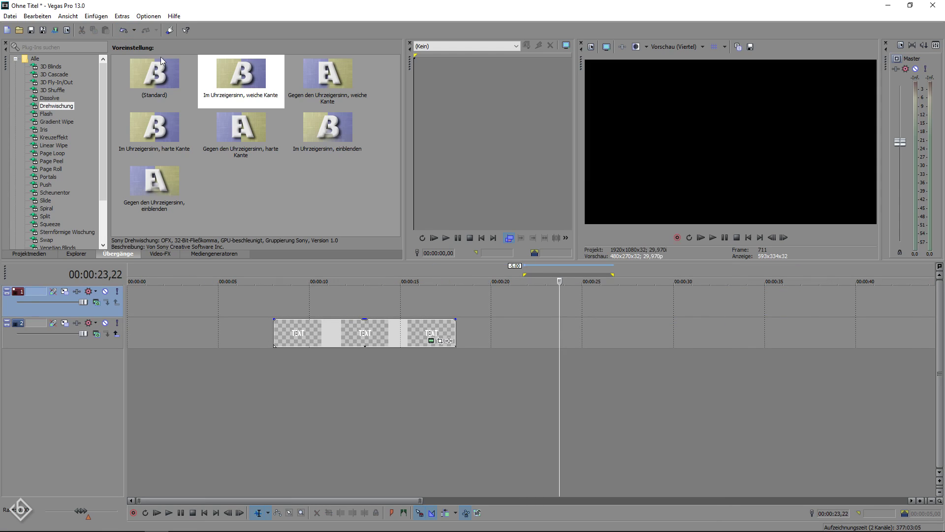
# Import the rendered 'Ohne Titel' video from Desktop\Neuer Ordner
pyautogui.click(10, 16)
pyautogui.click(14, 37)
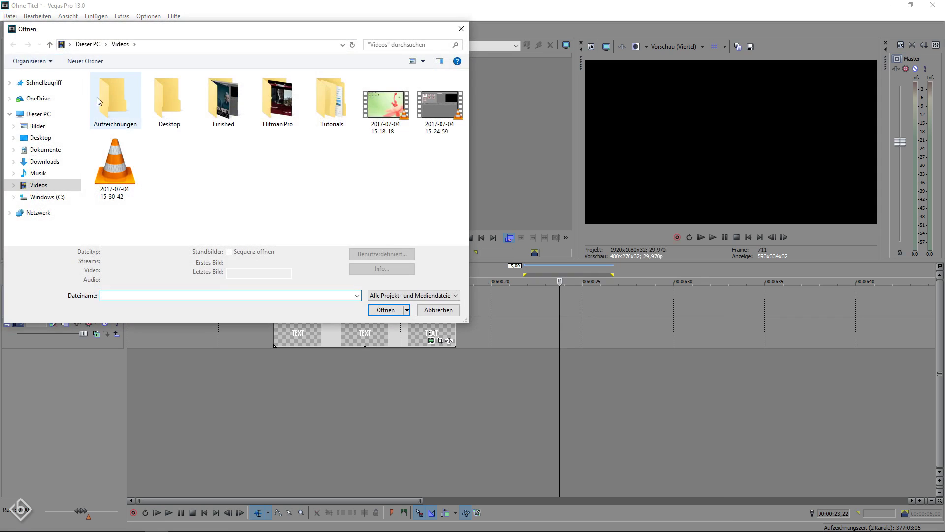
pyautogui.click(53, 138)
pyautogui.doubleClick(213, 101)
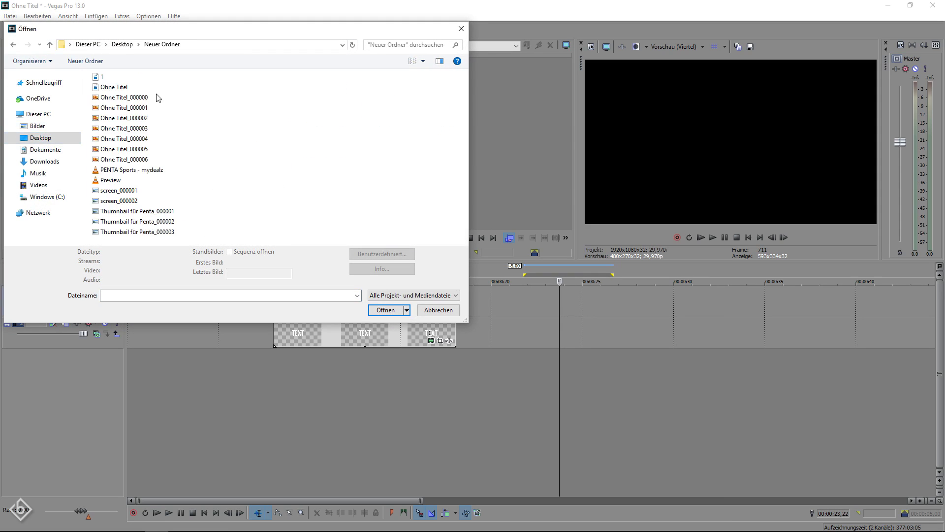
pyautogui.click(108, 88)
pyautogui.click(383, 319)
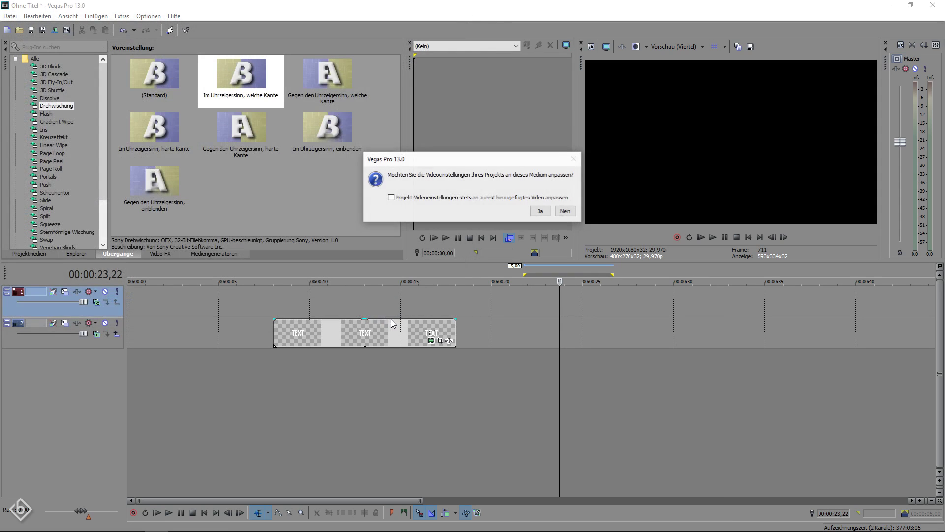
# Keep the current project video settings and delete the imported clip's audio track
pyautogui.click(566, 212)
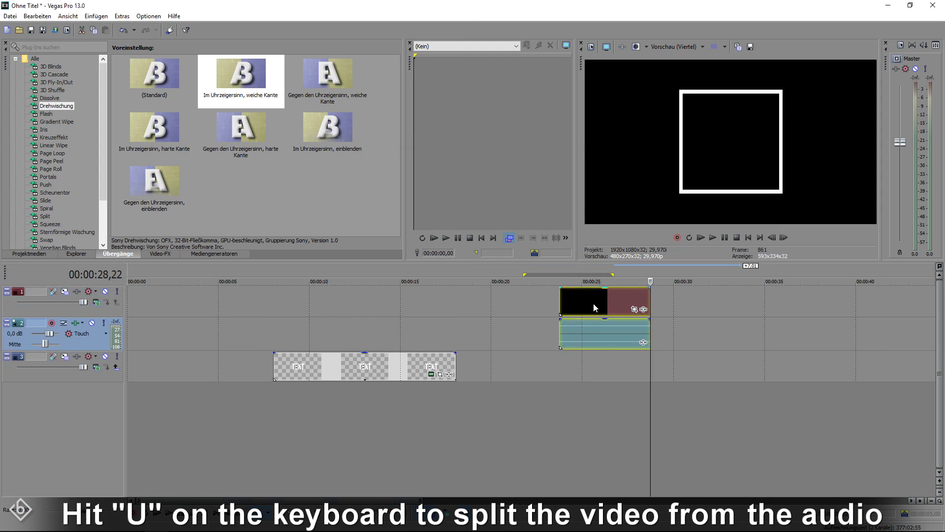
pyautogui.click(593, 303)
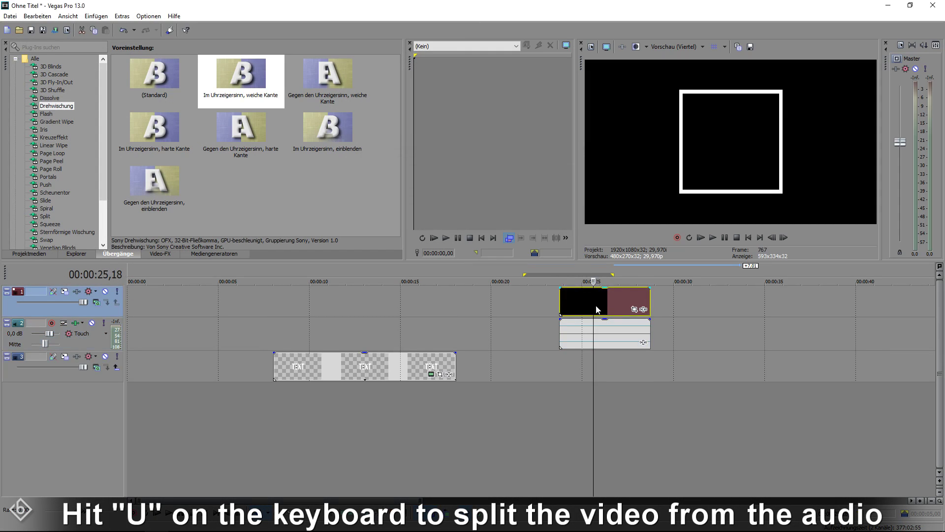
pyautogui.rightClick(680, 329)
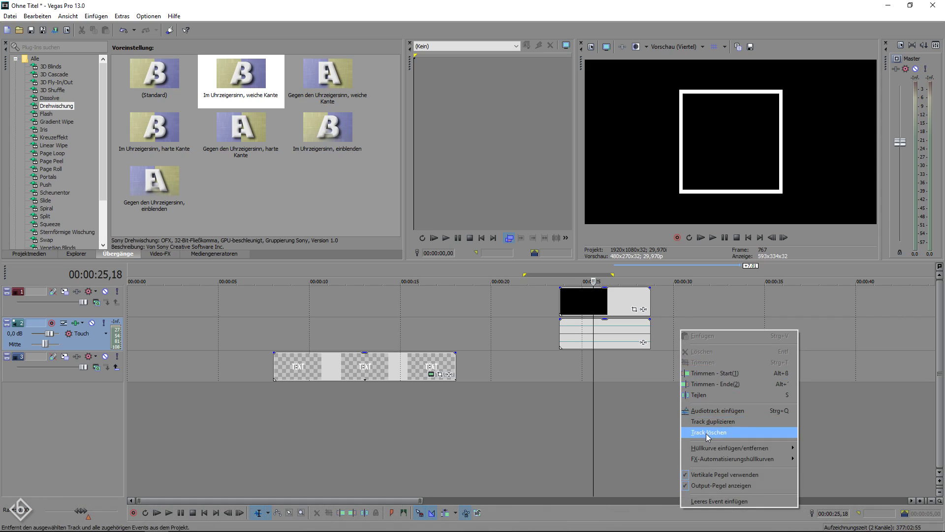
pyautogui.click(706, 433)
# Set the square clip's media alpha channel to Straight (nicht mattiert)
pyautogui.click(605, 302)
pyautogui.rightClick(604, 304)
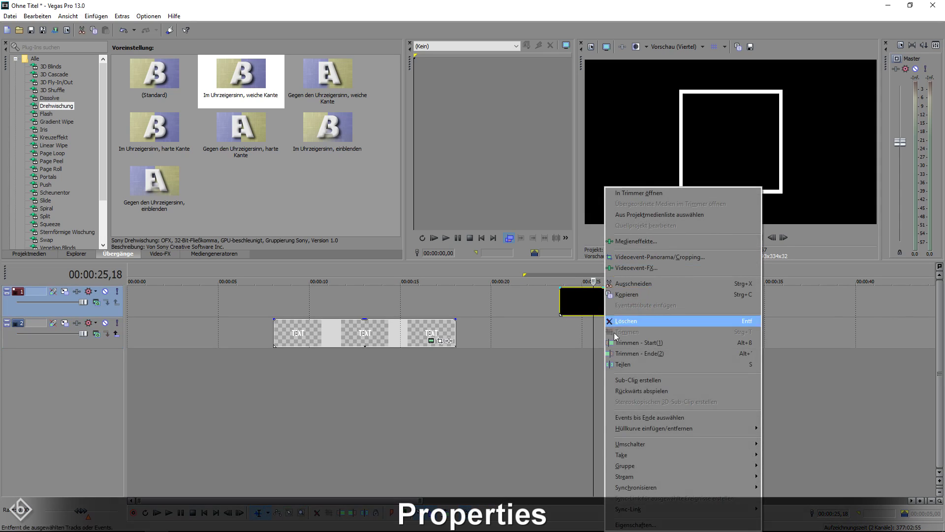
pyautogui.click(622, 520)
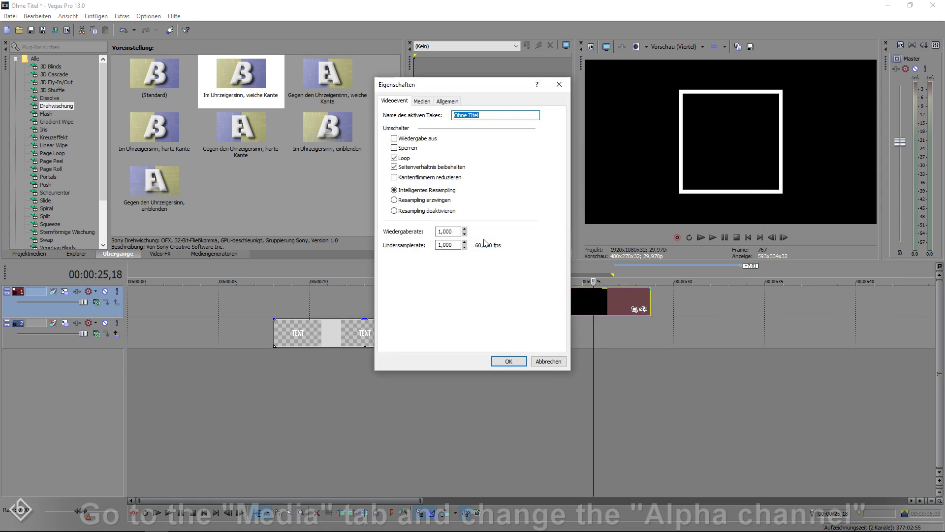
pyautogui.click(422, 101)
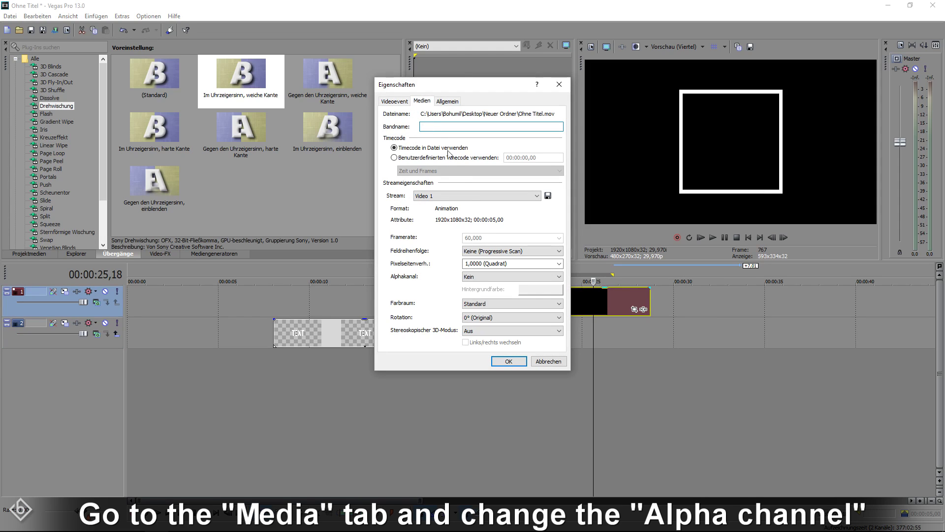
pyautogui.click(492, 276)
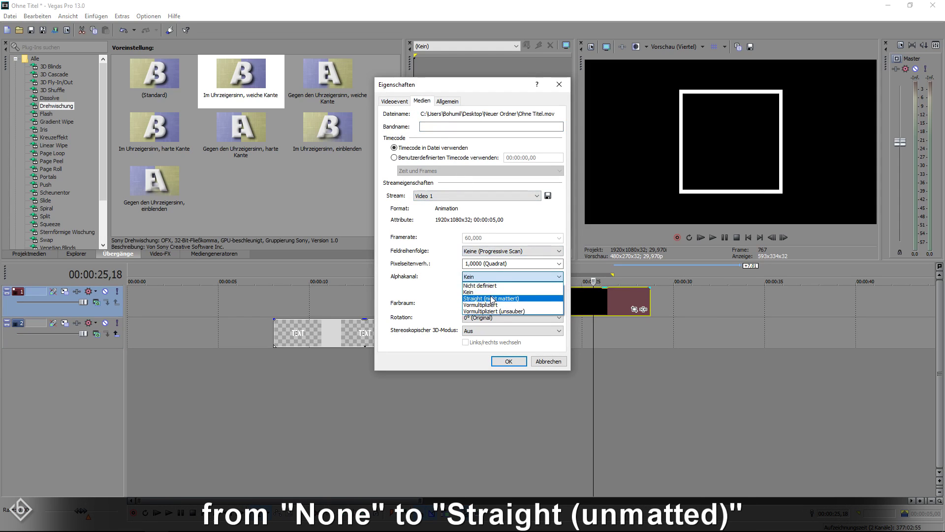
pyautogui.click(492, 298)
pyautogui.click(515, 362)
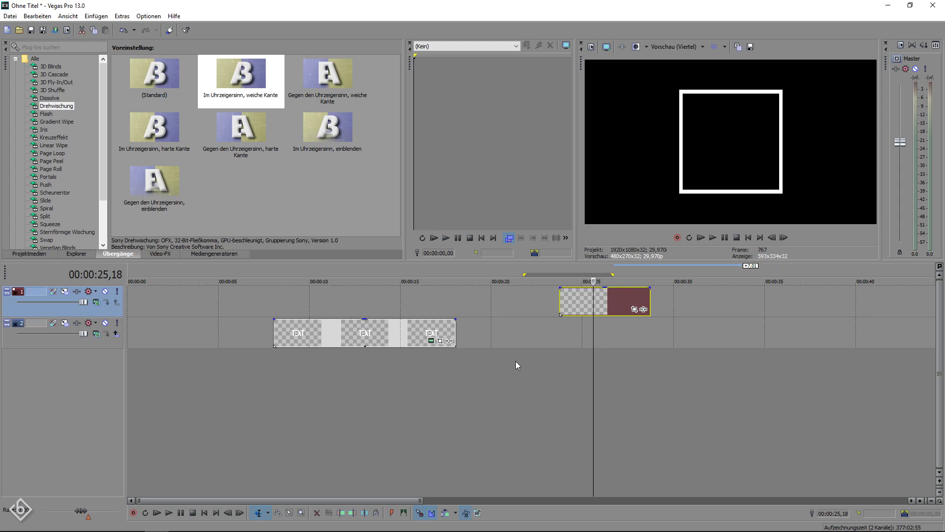
# At the square clip's first frame, set Pan/Crop width to 15.360 and angle to 50, then preview
pyautogui.click(634, 310)
pyautogui.moveTo(210, 393); pyautogui.dragTo(104, 388)
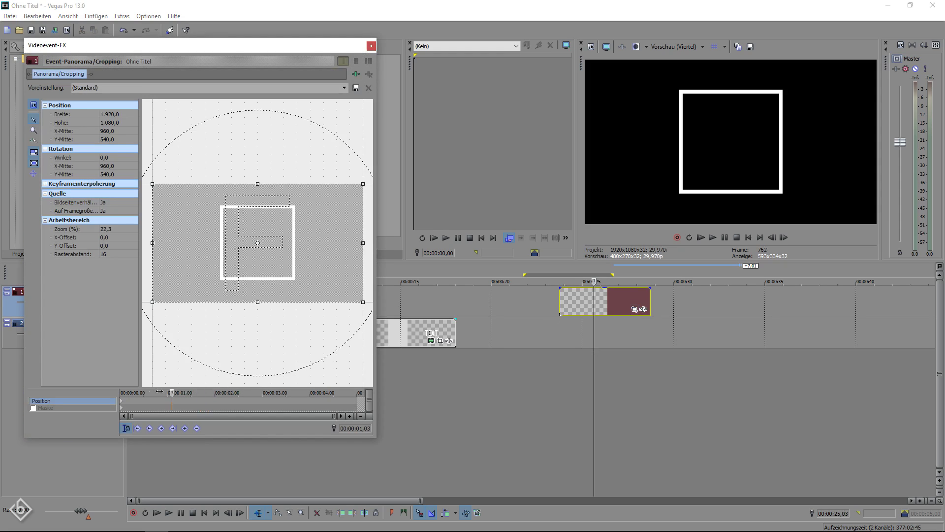
pyautogui.click(118, 113)
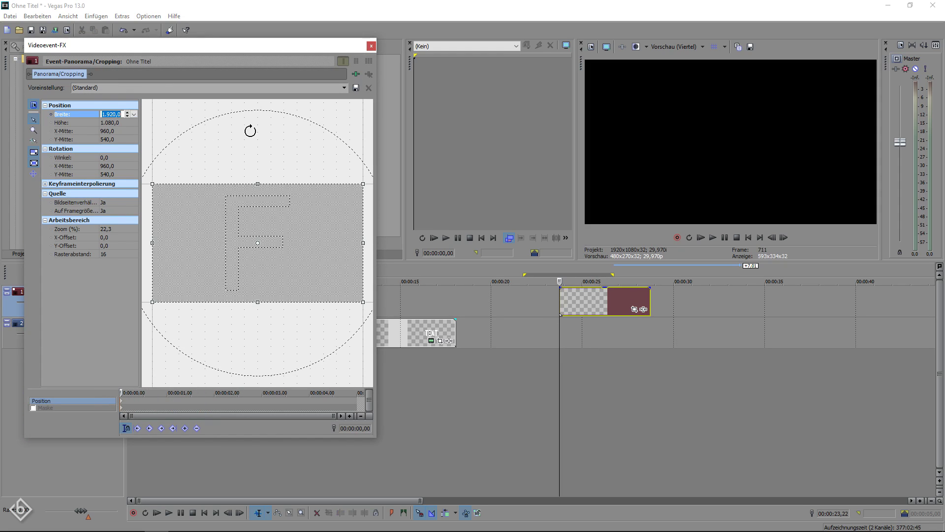
pyautogui.write('15.')
pyautogui.write('360')
pyautogui.press('Return')
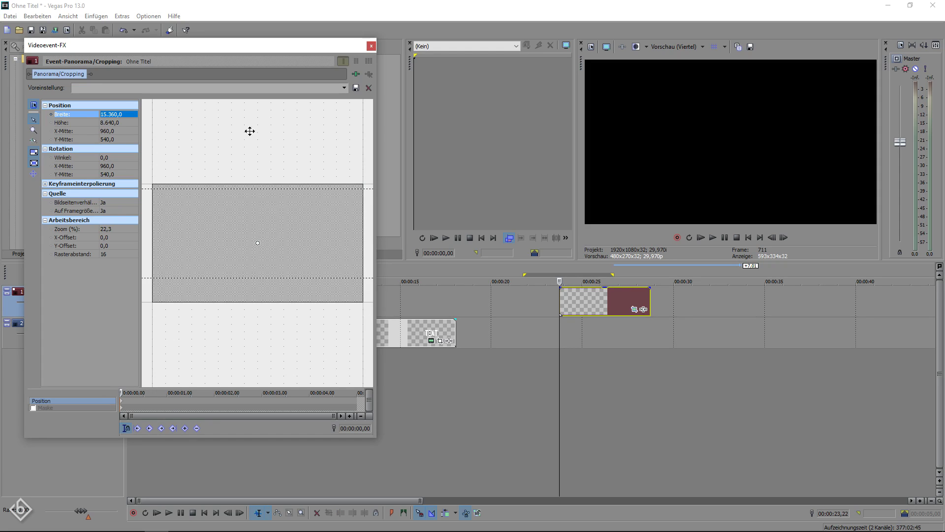
pyautogui.click(110, 157)
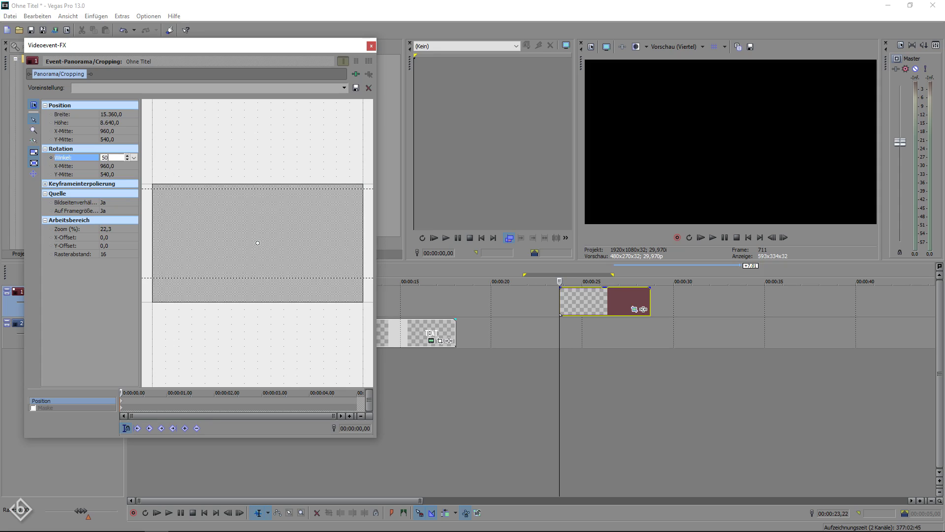
pyautogui.write('50')
pyautogui.press('Return')
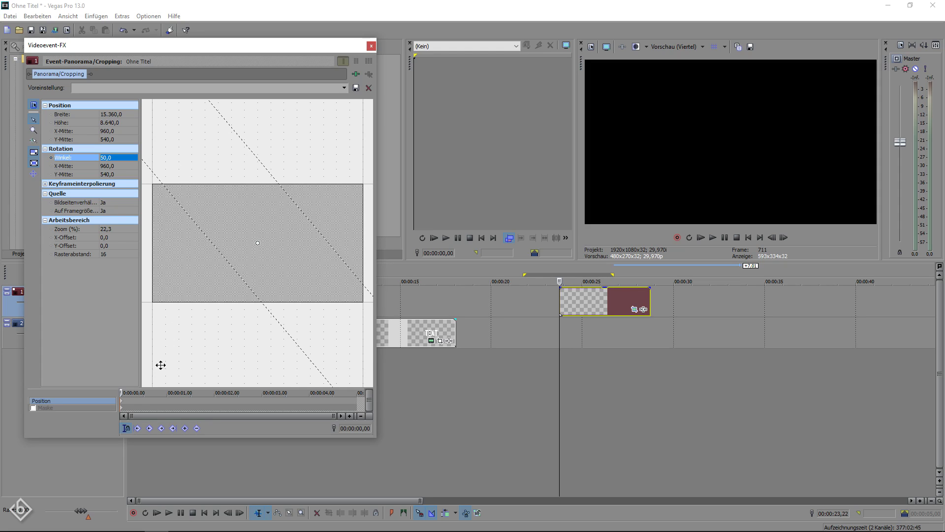
pyautogui.press('space')
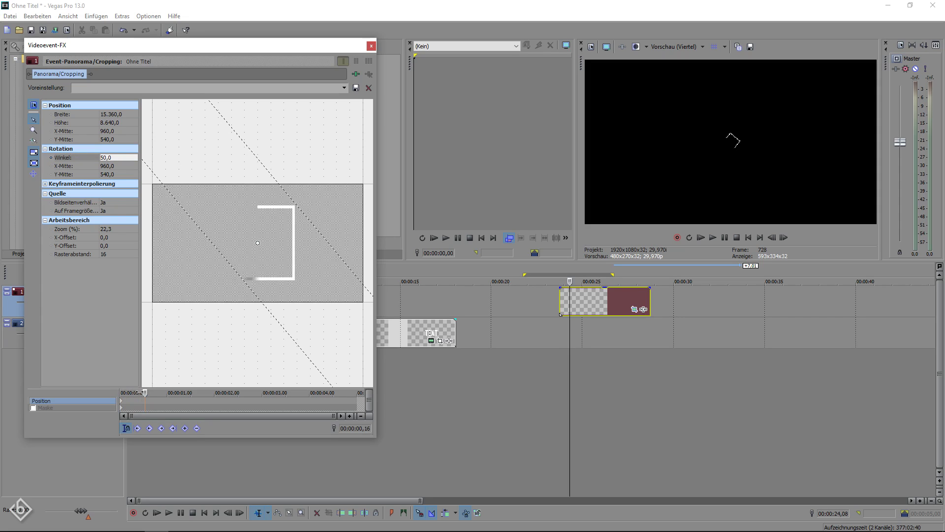
pyautogui.press('space')
# At one second into the square clip, restore the Pan/Crop frame to its original size and angle
pyautogui.scroll(1, 175, 404)
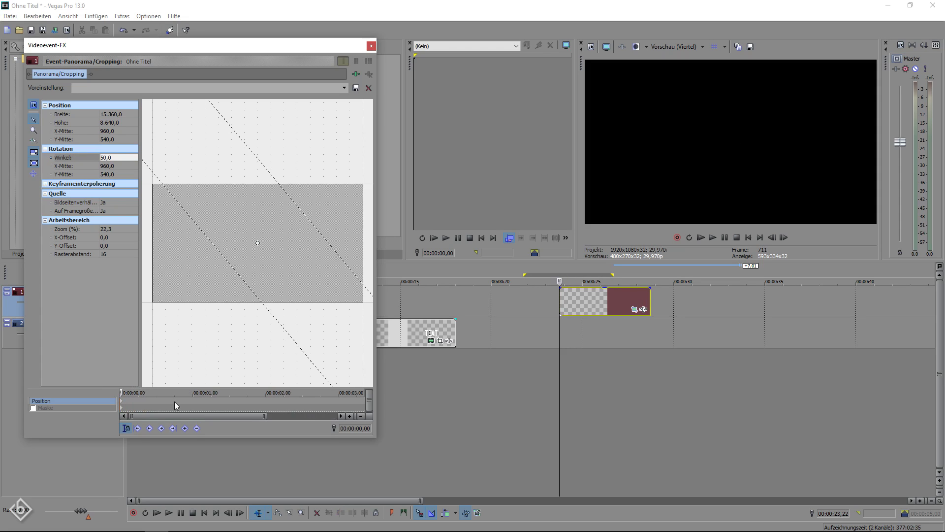
pyautogui.moveTo(123, 393); pyautogui.dragTo(193, 394)
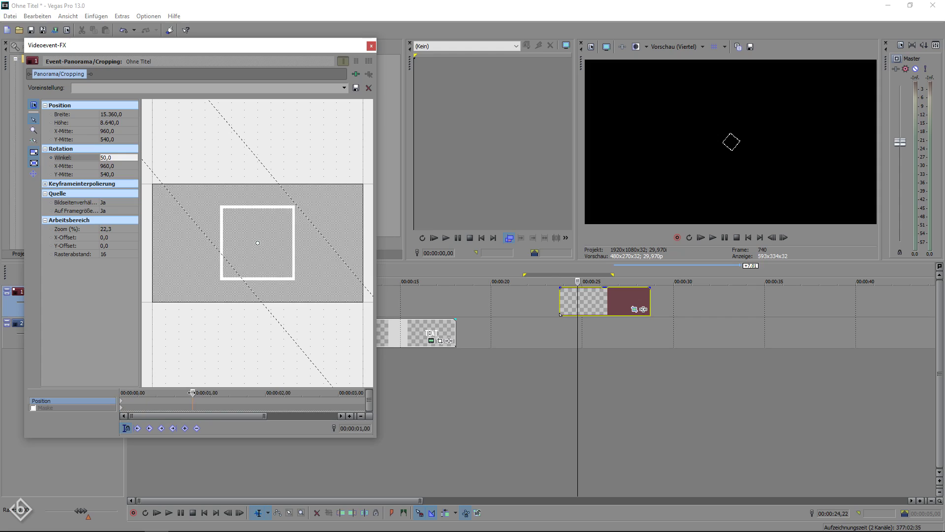
pyautogui.scroll(2, 229, 402)
pyautogui.scroll(1, 255, 405)
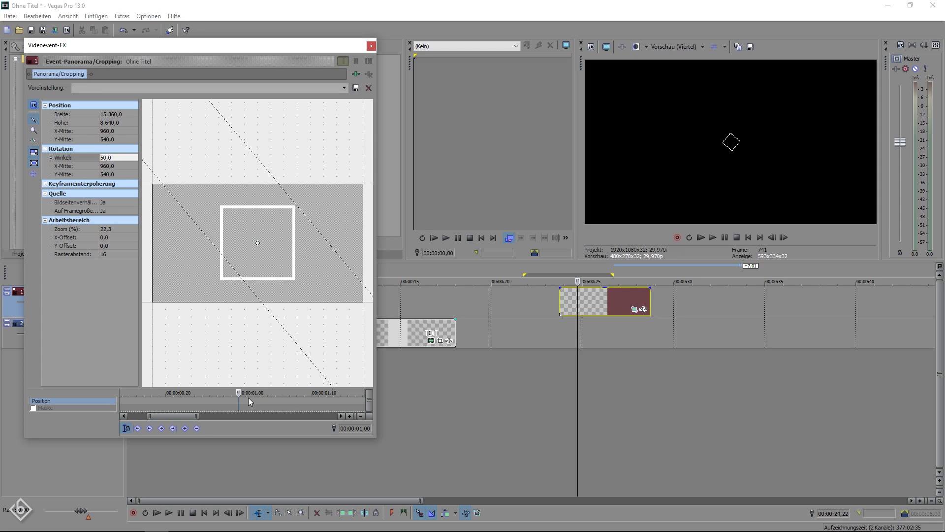
pyautogui.scroll(5, 561, 372)
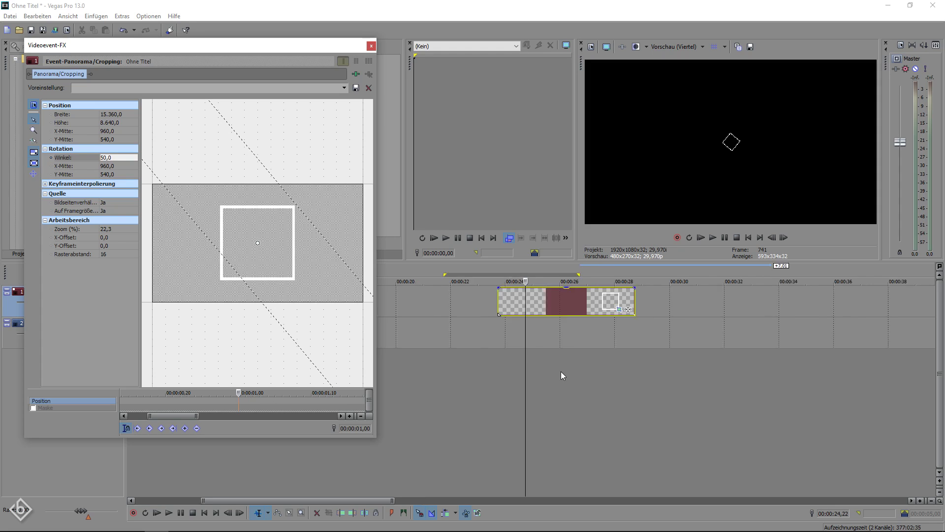
pyautogui.moveTo(453, 327); pyautogui.dragTo(530, 340)
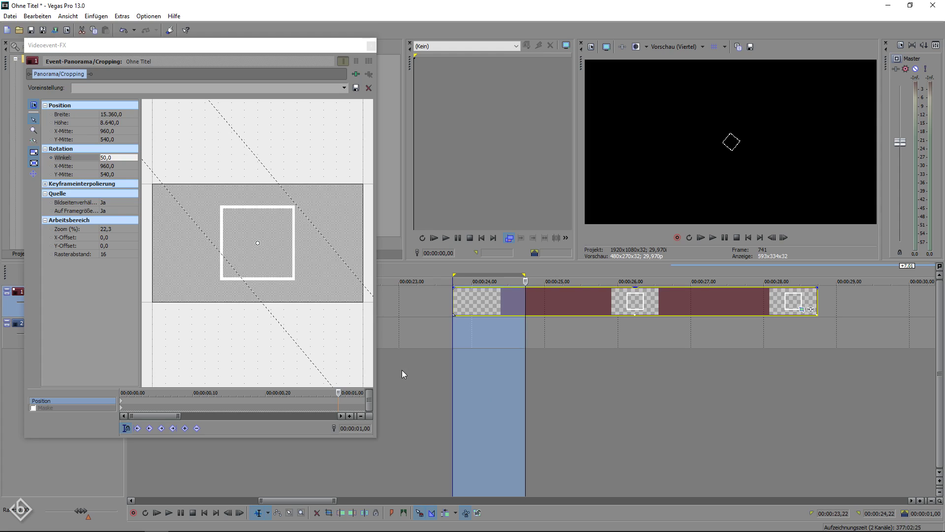
pyautogui.rightClick(272, 293)
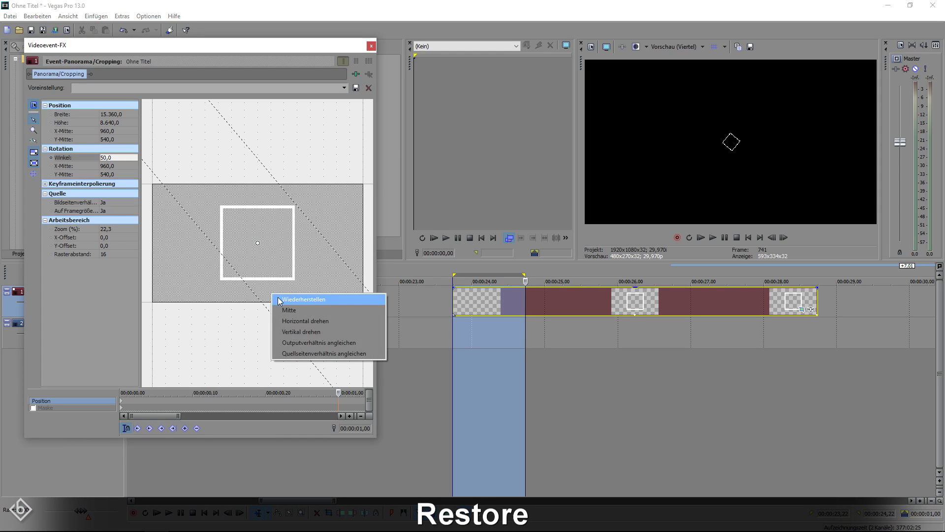
pyautogui.click(275, 298)
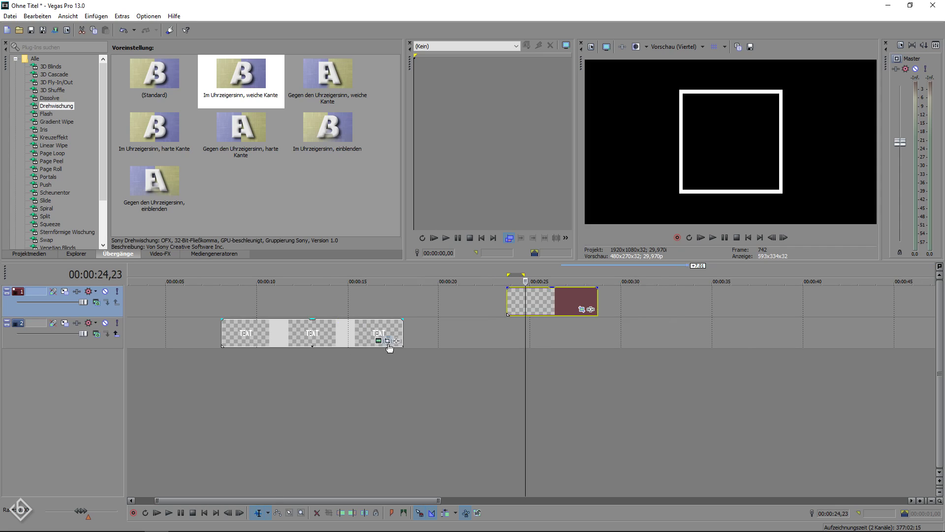
# At the TEXT clip's first frame, set Pan/Crop width to 15.360, then move to 00:00:00,05
pyautogui.click(387, 341)
pyautogui.click(123, 393)
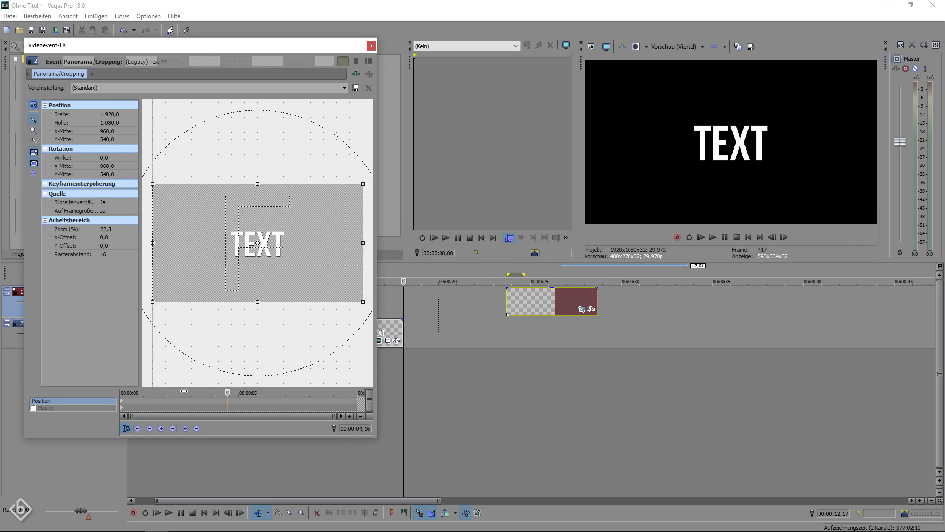
pyautogui.click(121, 114)
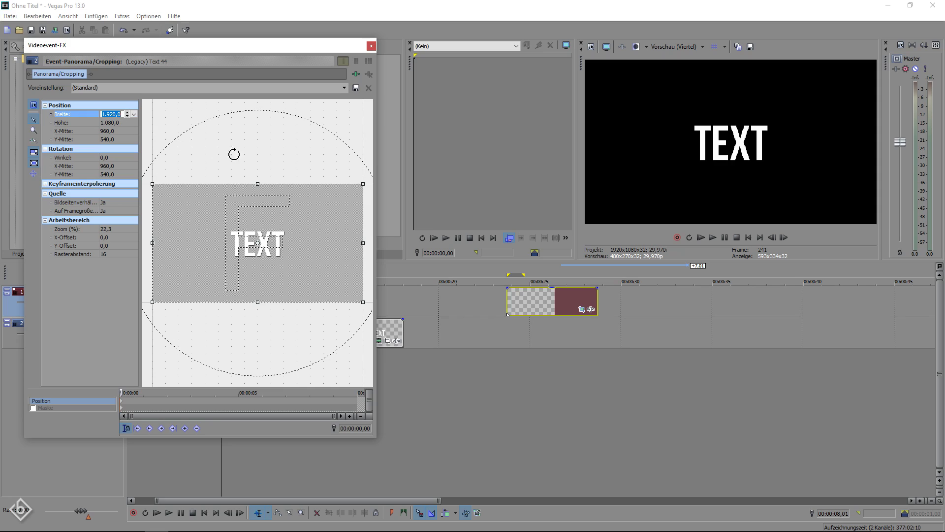
pyautogui.write('15.')
pyautogui.write('360')
pyautogui.press('Return')
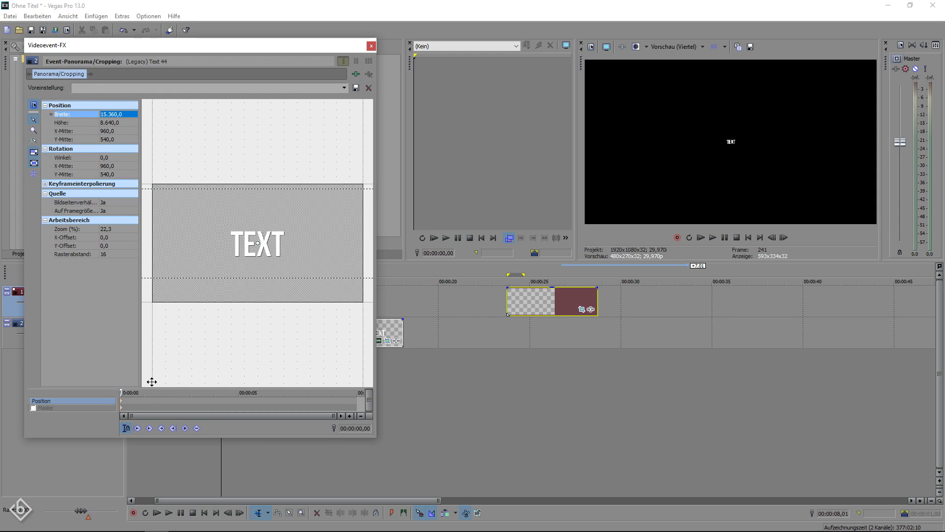
pyautogui.scroll(5, 138, 409)
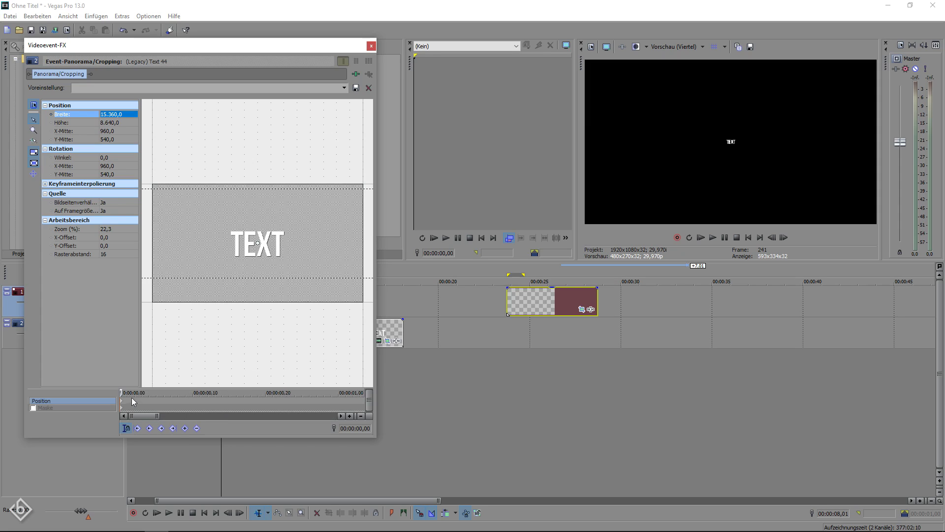
pyautogui.click(136, 398)
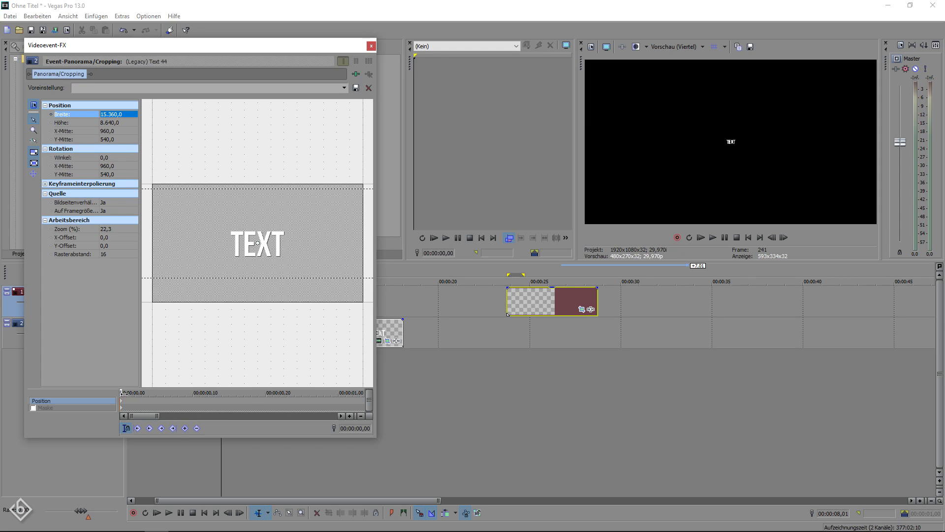
pyautogui.click(149, 398)
# Restore TEXT to full frame at 0,05, widen to 1.960 at 0,07, restore again at 0,09
pyautogui.rightClick(213, 263)
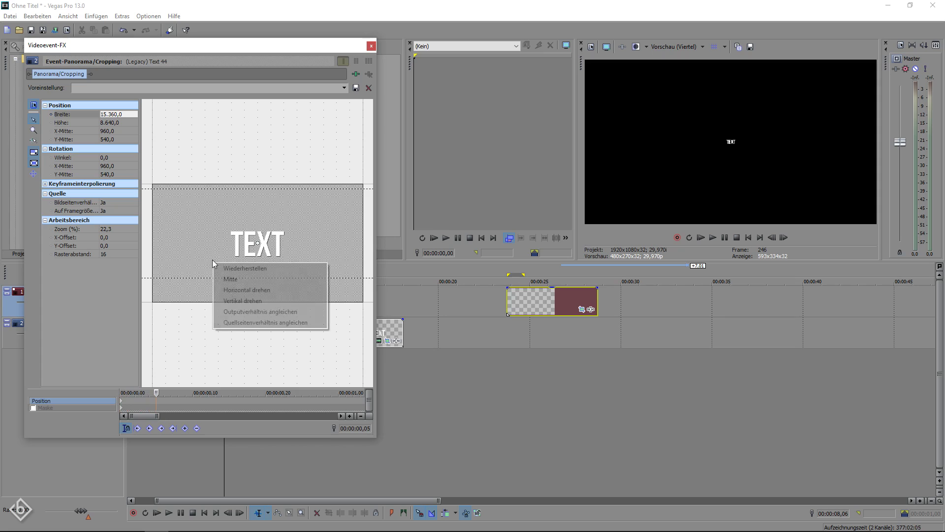
pyautogui.click(231, 268)
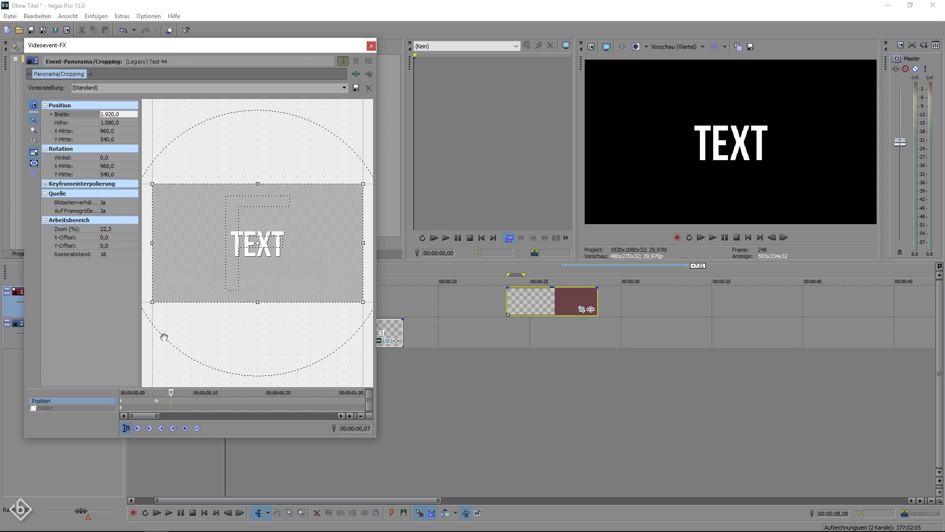
pyautogui.click(113, 117)
pyautogui.press('BackSpace')
pyautogui.write('6')
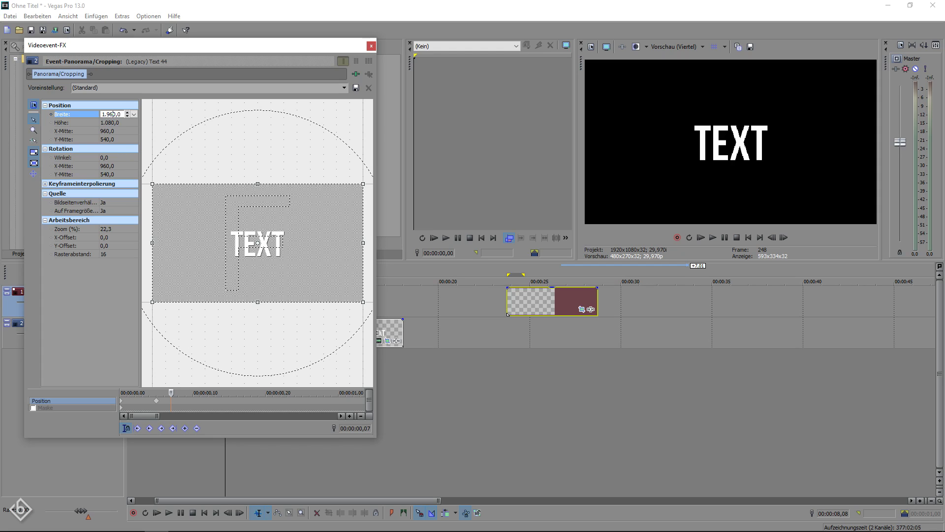
pyautogui.press('Return')
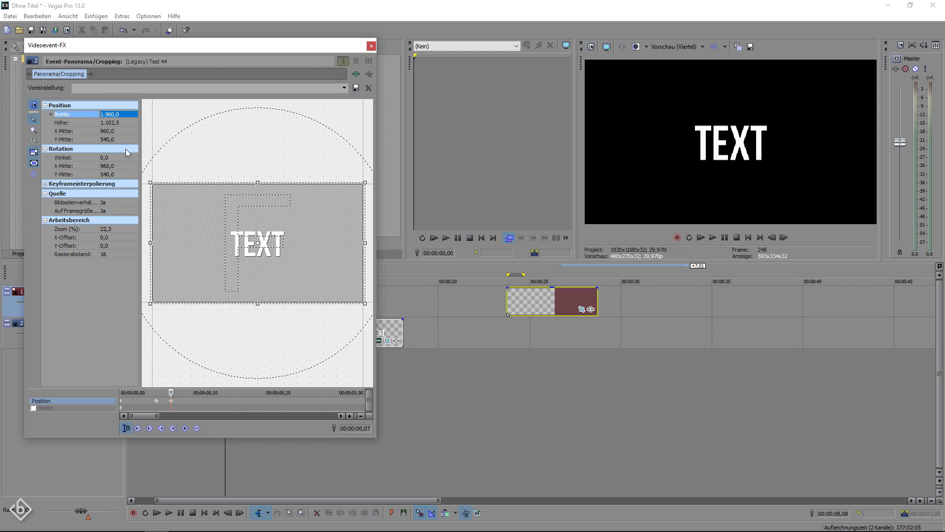
pyautogui.click(172, 393)
pyautogui.moveTo(172, 392); pyautogui.dragTo(186, 393)
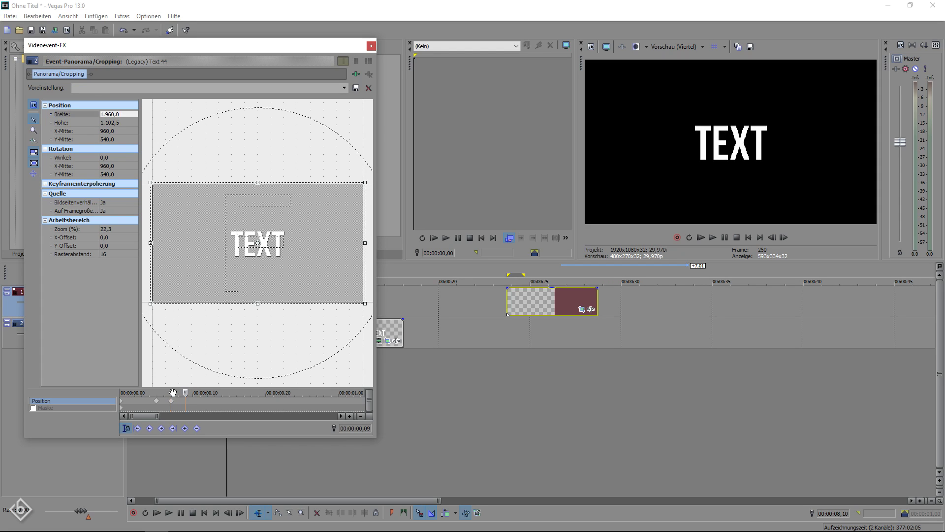
pyautogui.rightClick(203, 282)
pyautogui.click(203, 281)
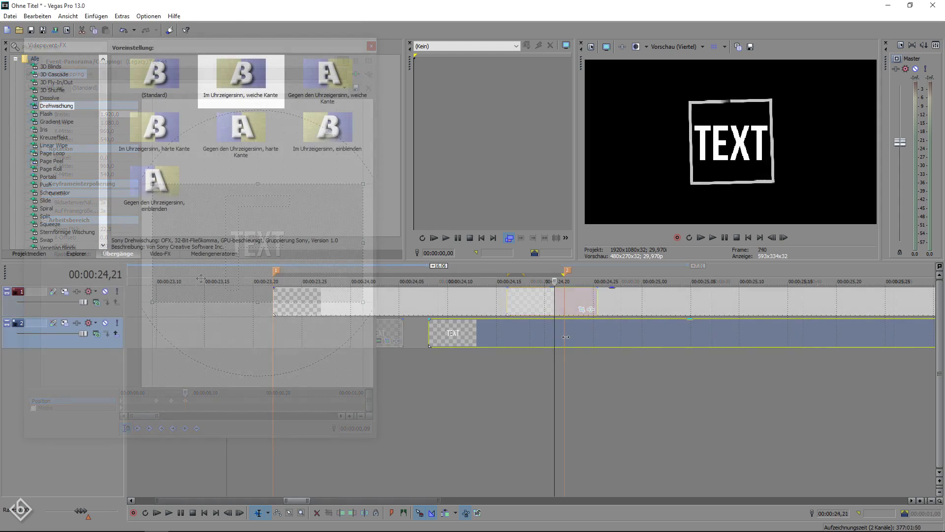
# Step back two frames, move the TEXT clip to start at the playhead, and play the intro
pyautogui.press('Left')
pyautogui.press('Left')
pyautogui.press('Left')
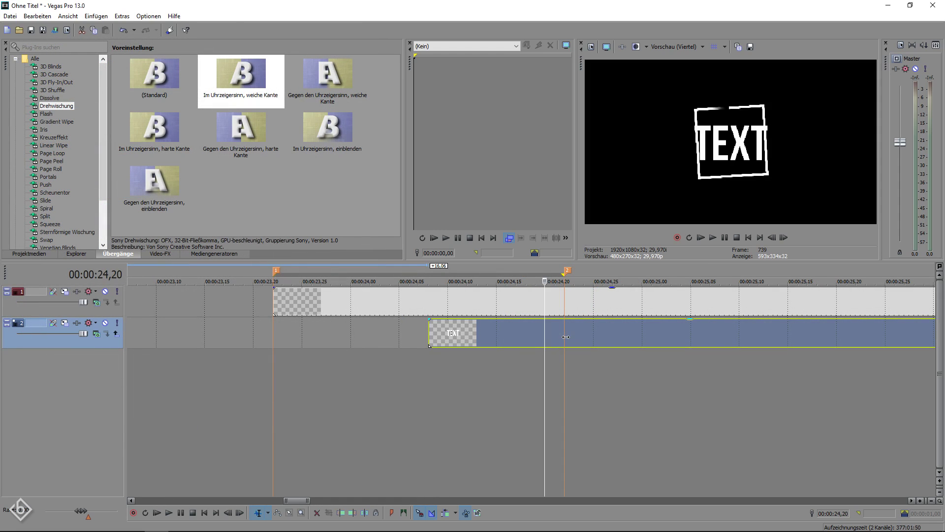
pyautogui.press('Left')
pyautogui.moveTo(485, 340); pyautogui.dragTo(573, 339)
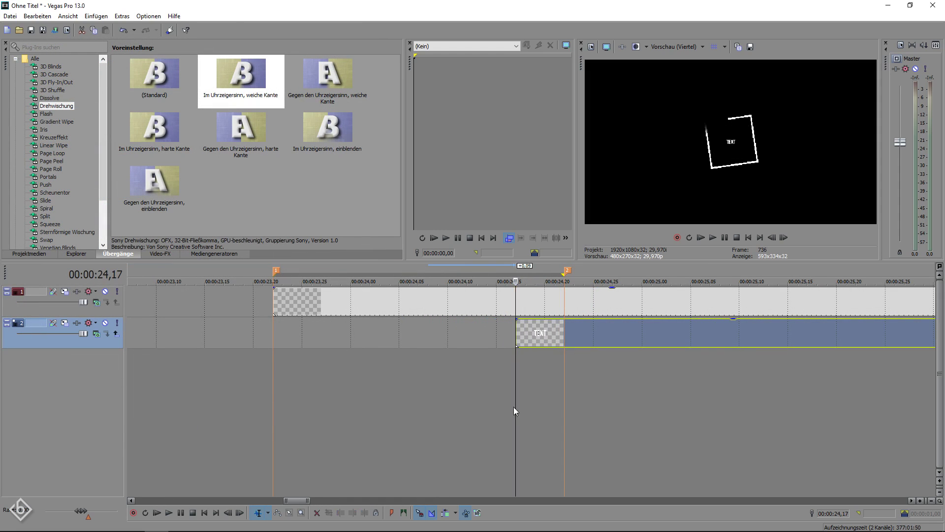
pyautogui.scroll(-4, 513, 406)
pyautogui.click(464, 367)
pyautogui.press('space')
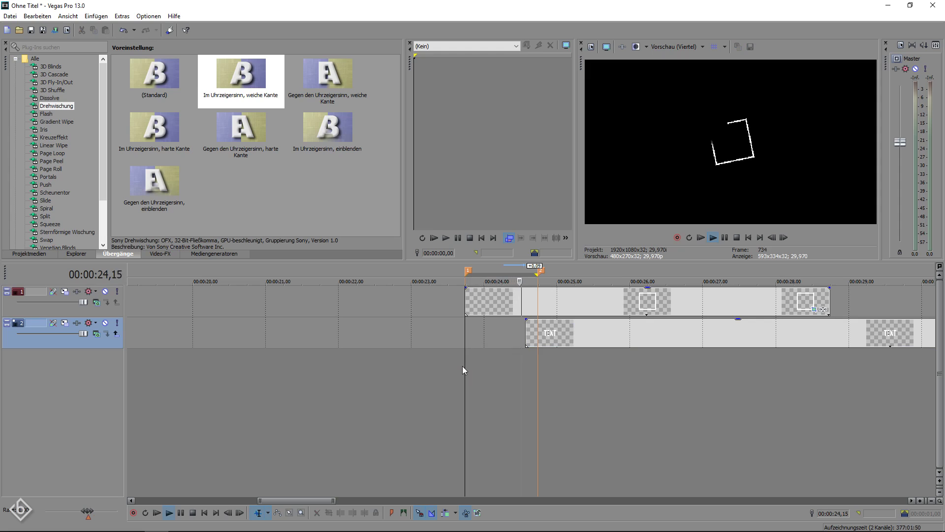
pyautogui.press('space')
pyautogui.press('space')
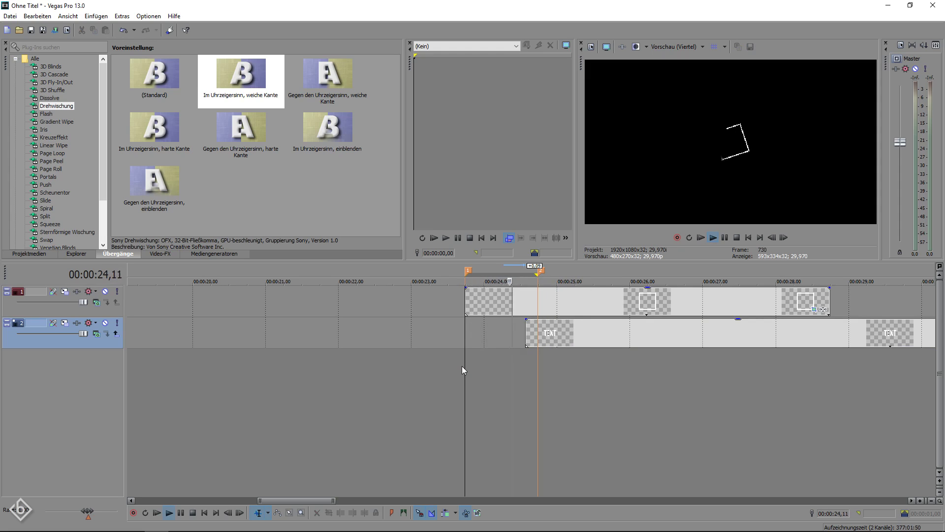
pyautogui.press('space')
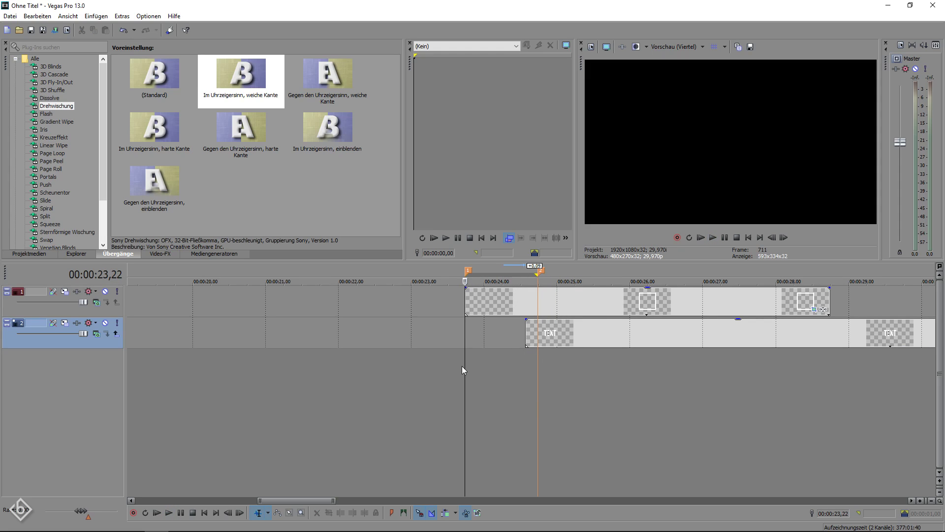
# Search video effects for 'räum' and apply Räumlichkeit der Ebene's 'Schlagschatten mit Licht nach unten' preset to the square event
pyautogui.click(161, 254)
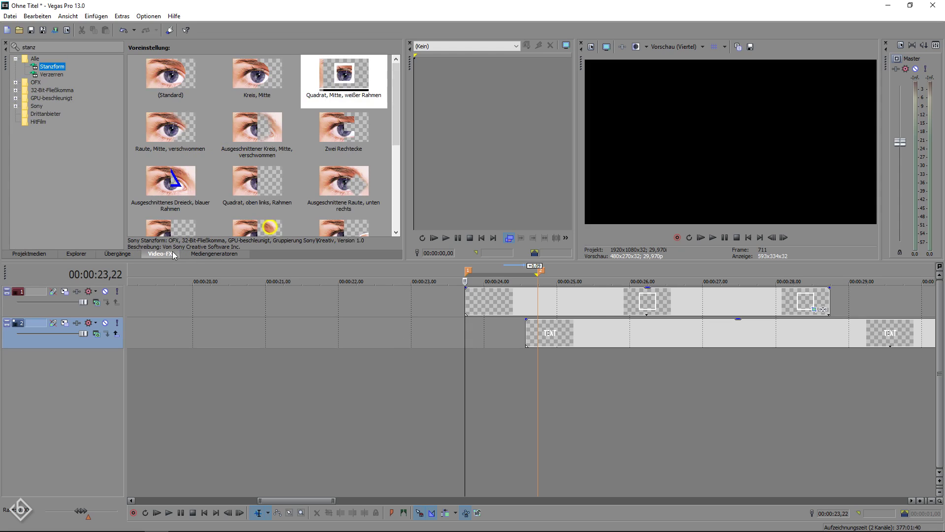
pyautogui.doubleClick(23, 46)
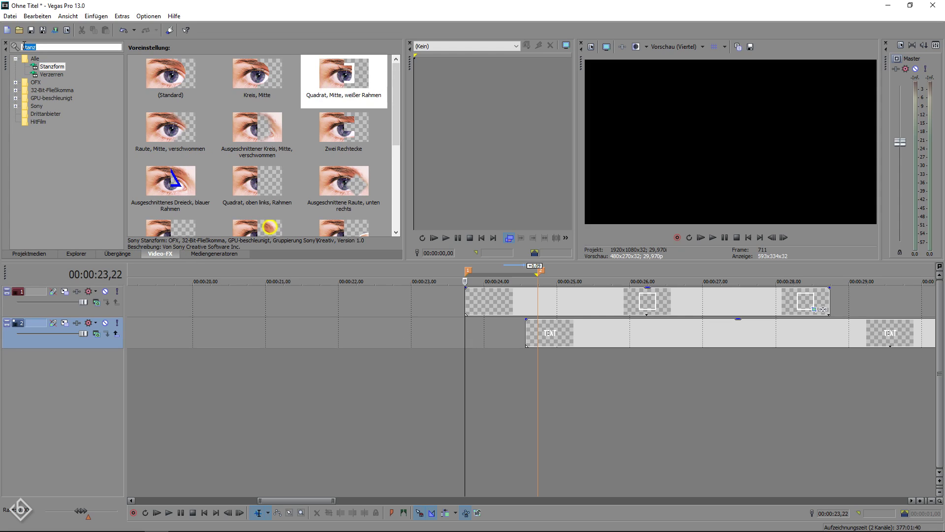
pyautogui.write('räum')
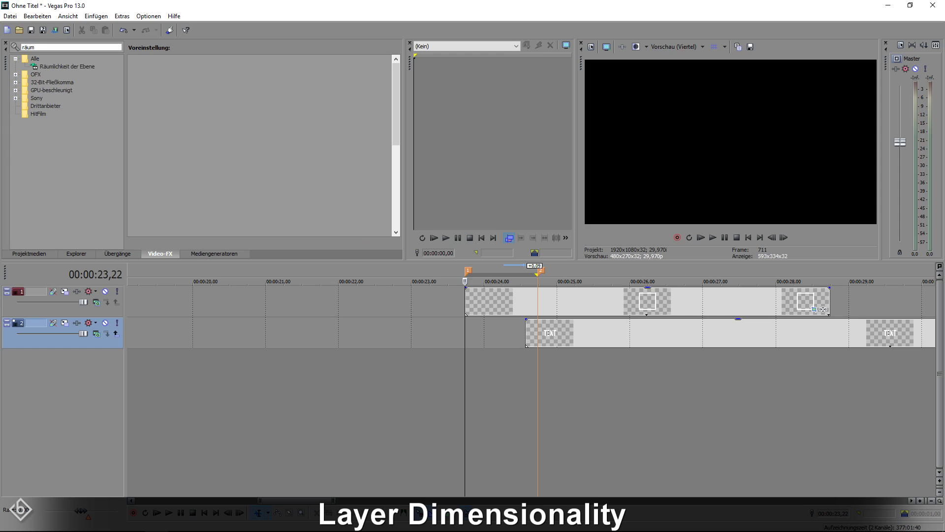
pyautogui.click(64, 67)
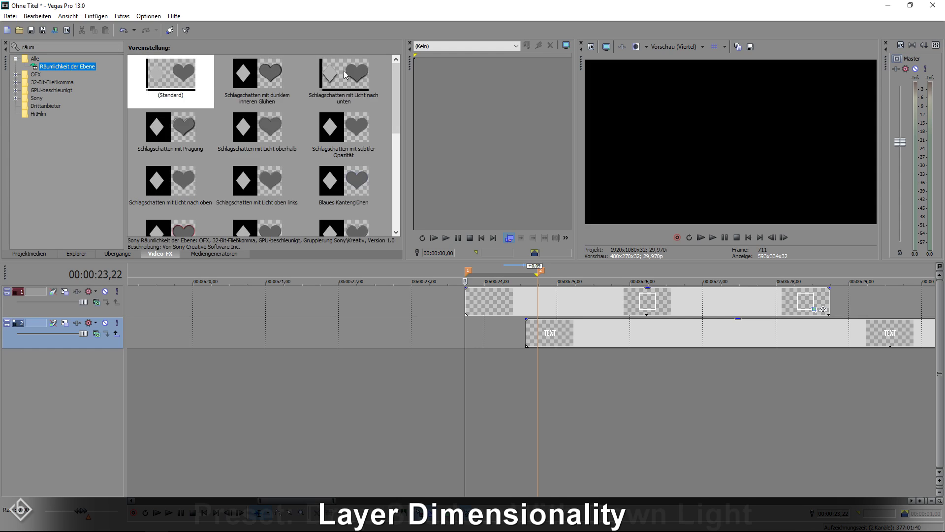
pyautogui.moveTo(345, 74); pyautogui.dragTo(512, 302)
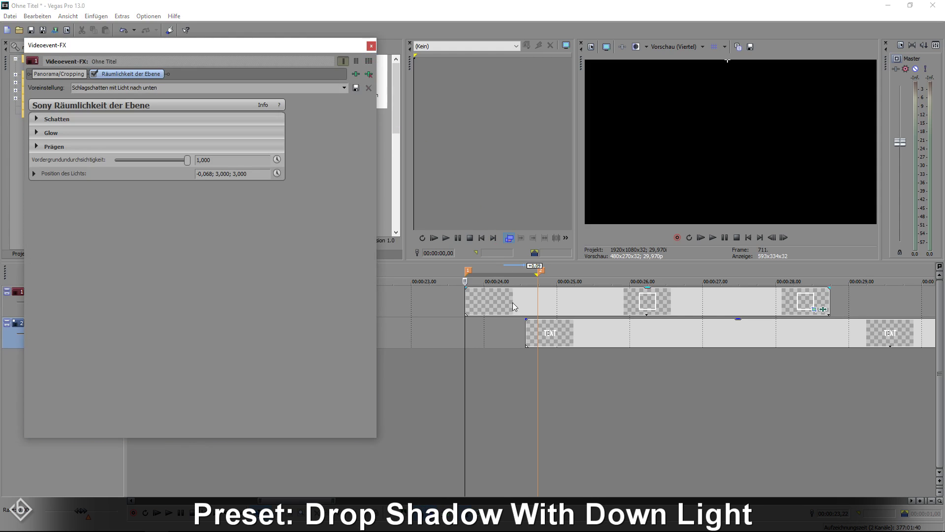
# Under Schatten, set the shadow height to 0,002 and the blur (Unschärfe) to 0,020
pyautogui.click(37, 119)
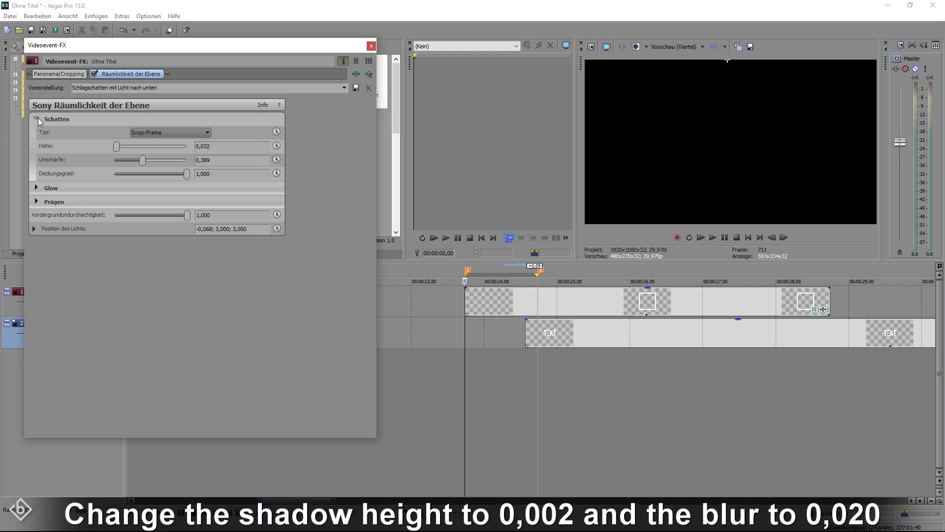
pyautogui.press('BackSpace')
pyautogui.press('BackSpace')
pyautogui.press('Return')
pyautogui.click(242, 158)
pyautogui.write('0,020')
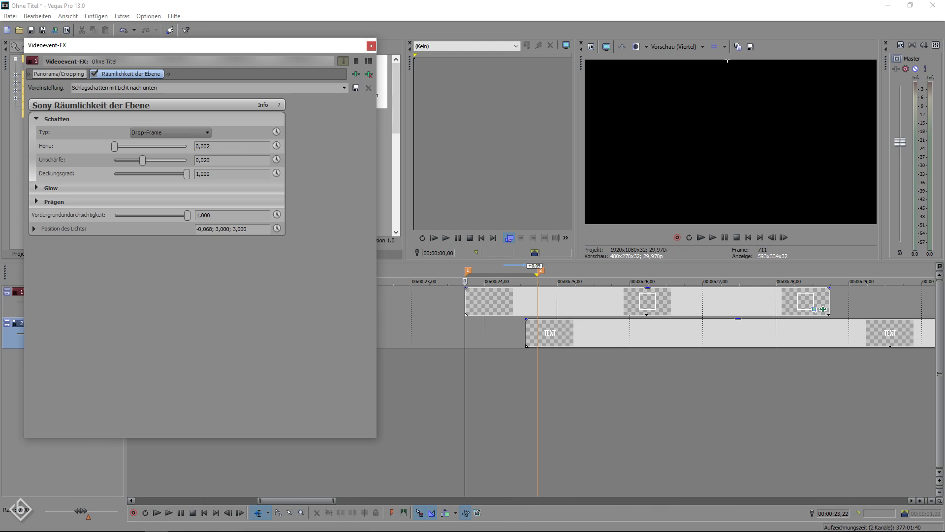
pyautogui.press('Return')
# Close the Videoevent-FX settings window
pyautogui.click(372, 45)
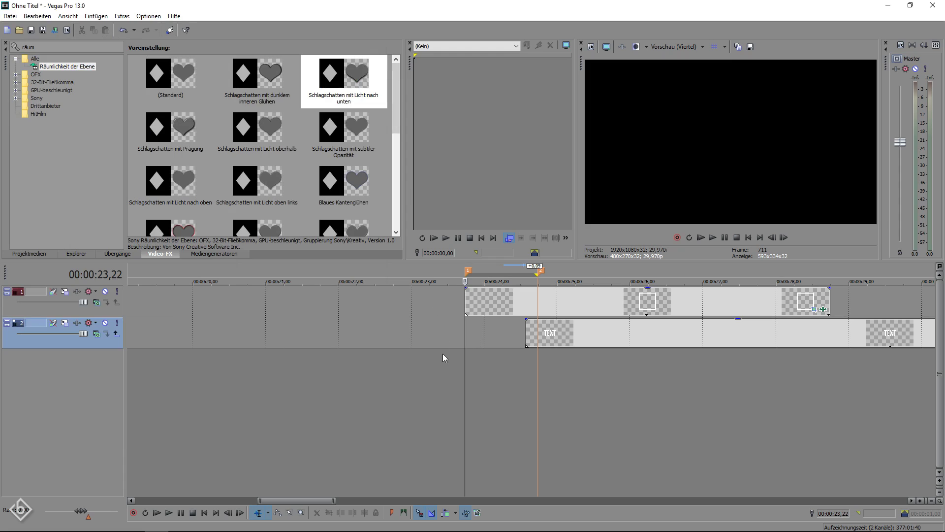